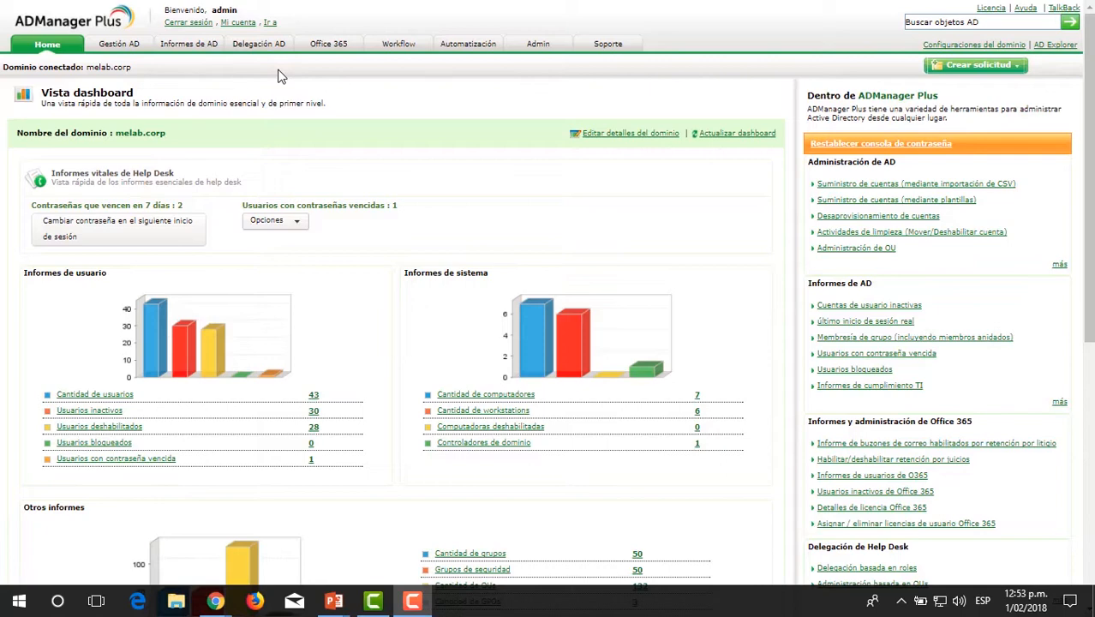
Start adding a new workflow requester and look through the melab.corp domain users that can be selected
click(395, 46)
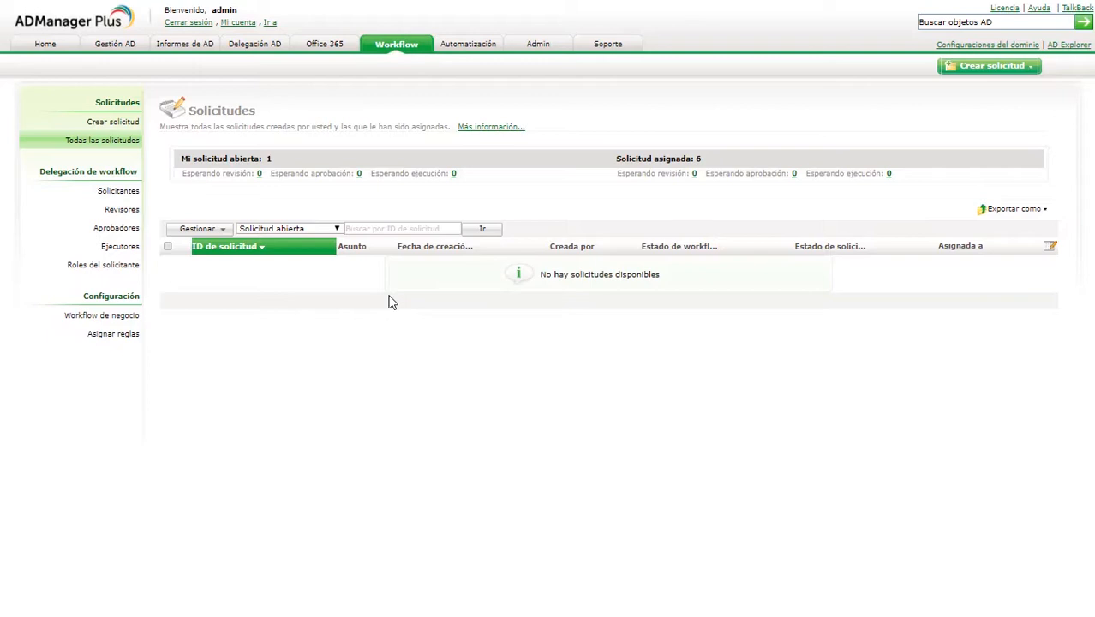
click(102, 197)
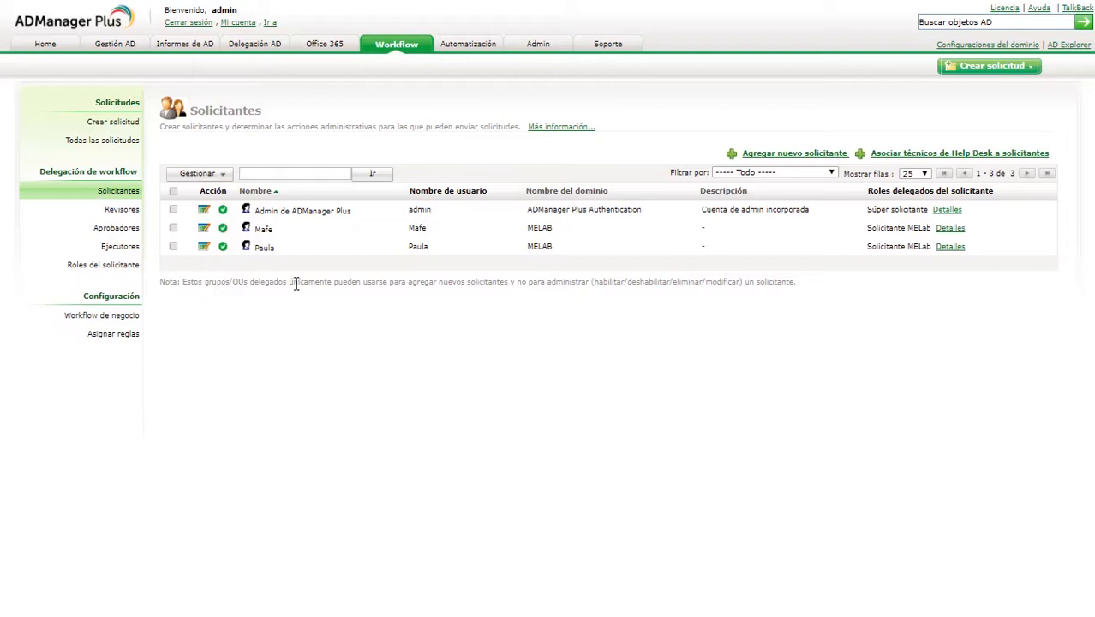
click(797, 153)
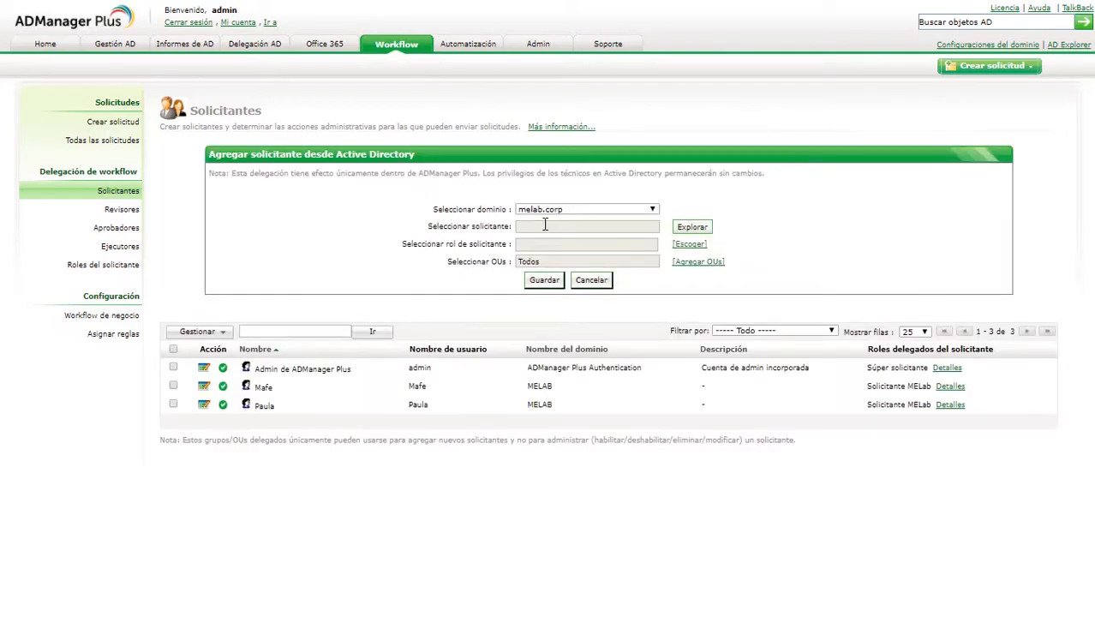
click(692, 227)
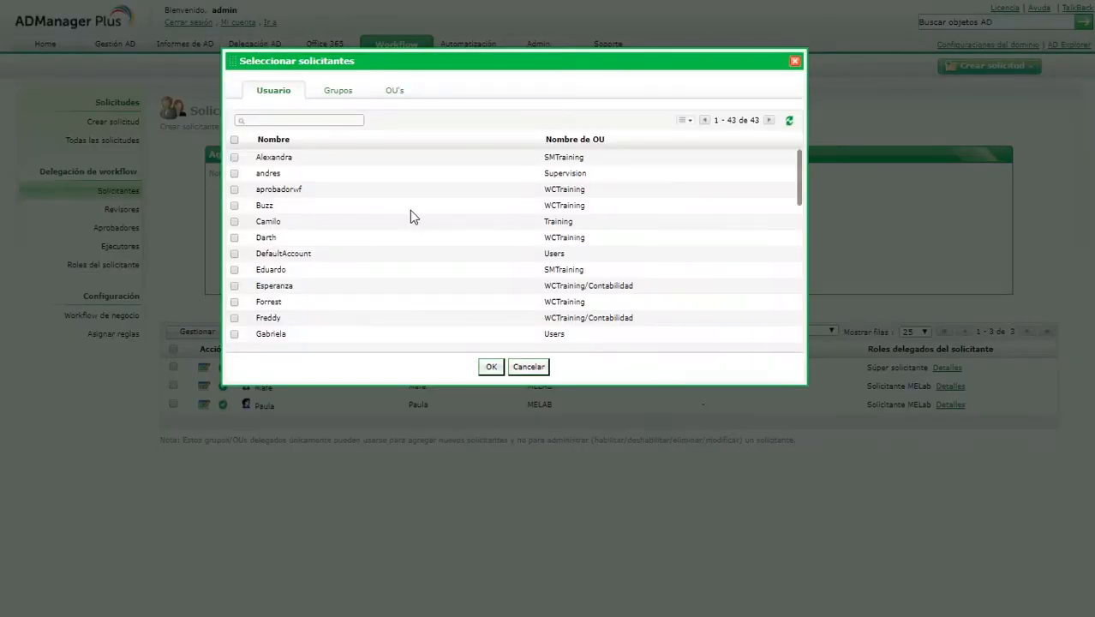
scroll(411, 216, down, 1)
scroll(409, 209, down, 5)
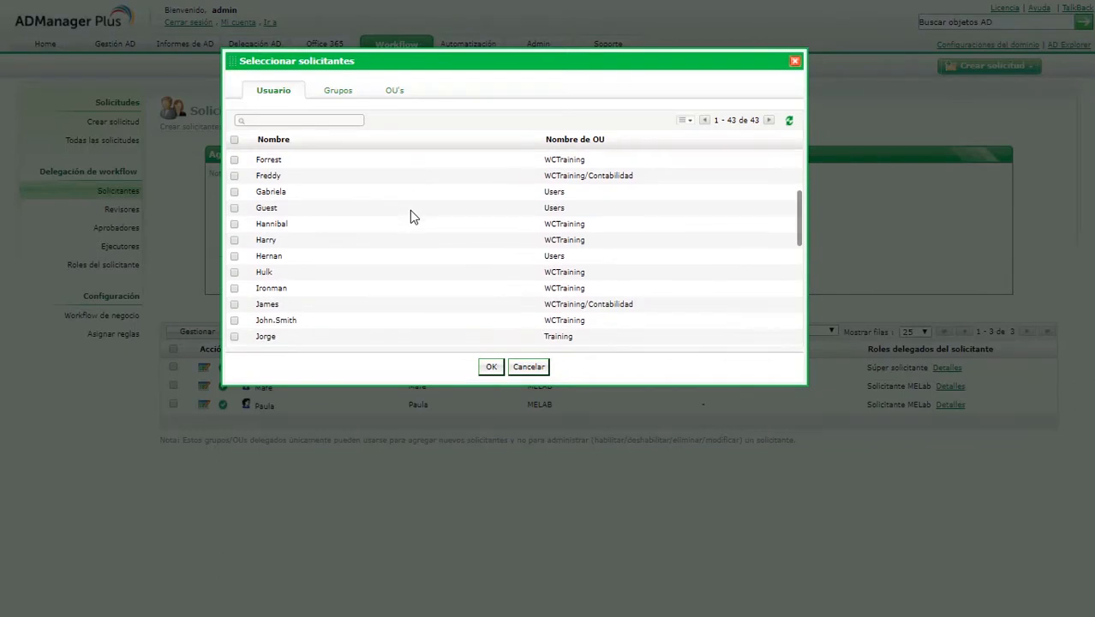
scroll(410, 216, down, 4)
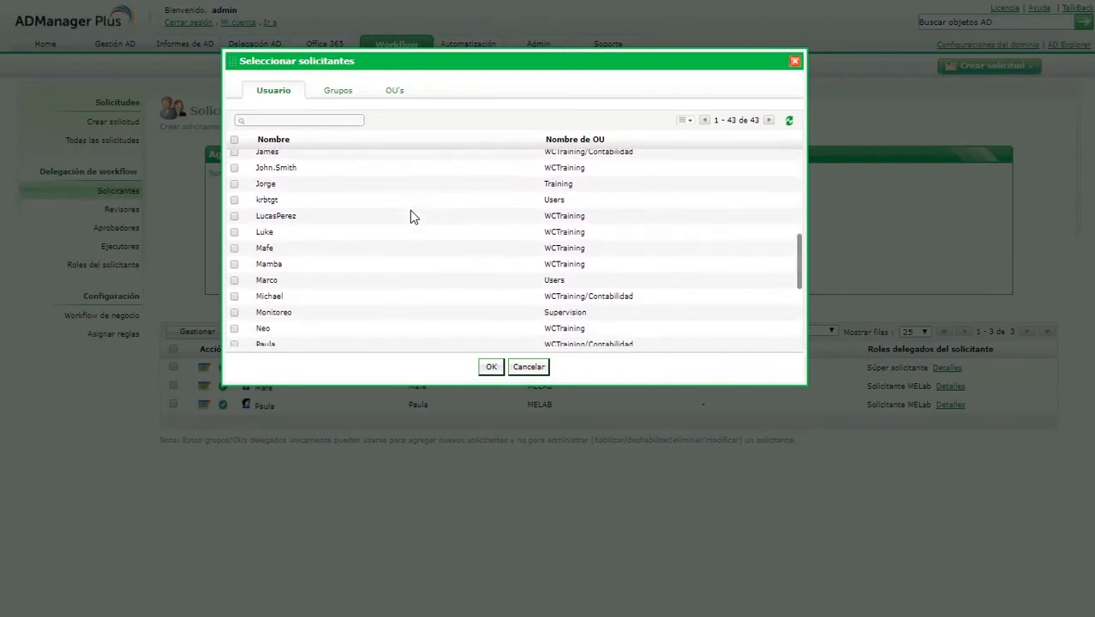
Try to select the WCTraining OU and its sub-OUs as requesters, and discard the new requester
click(392, 91)
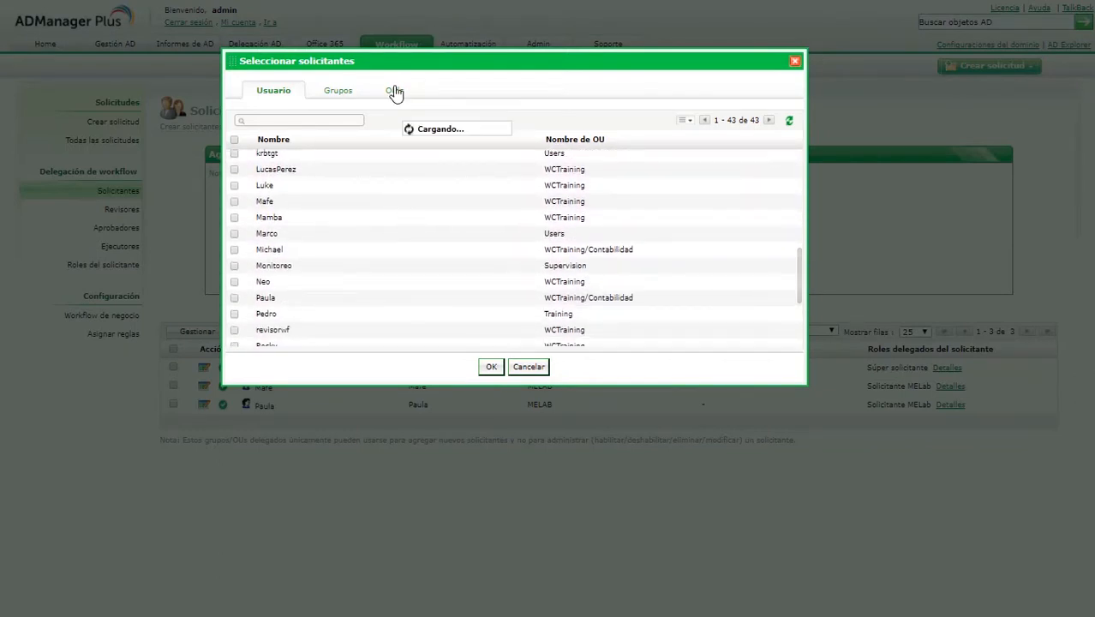
scroll(317, 257, down, 2)
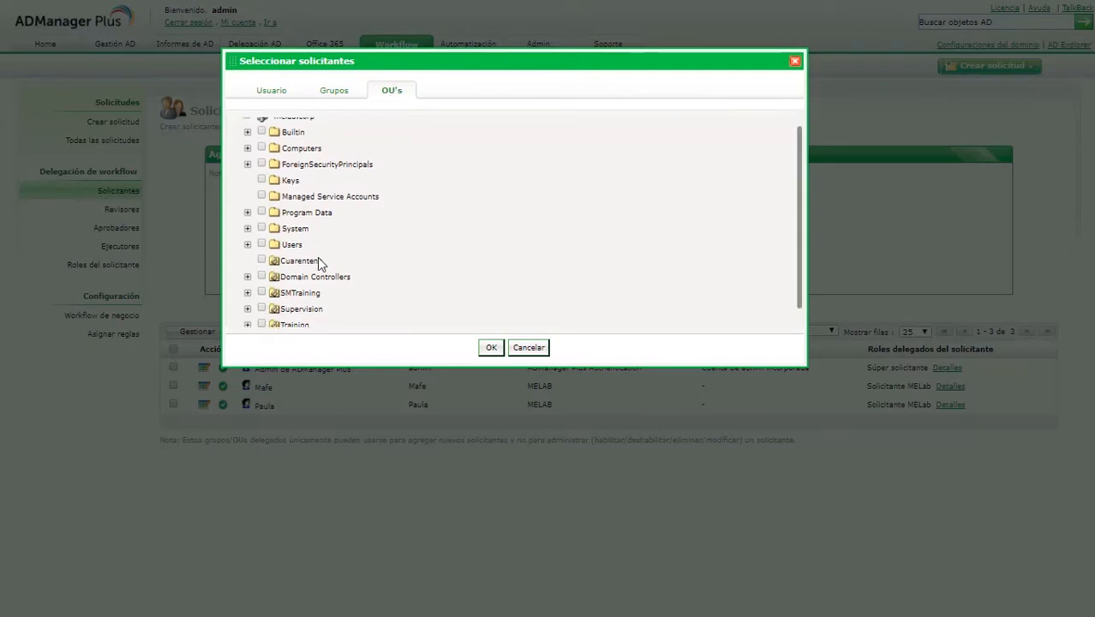
click(261, 319)
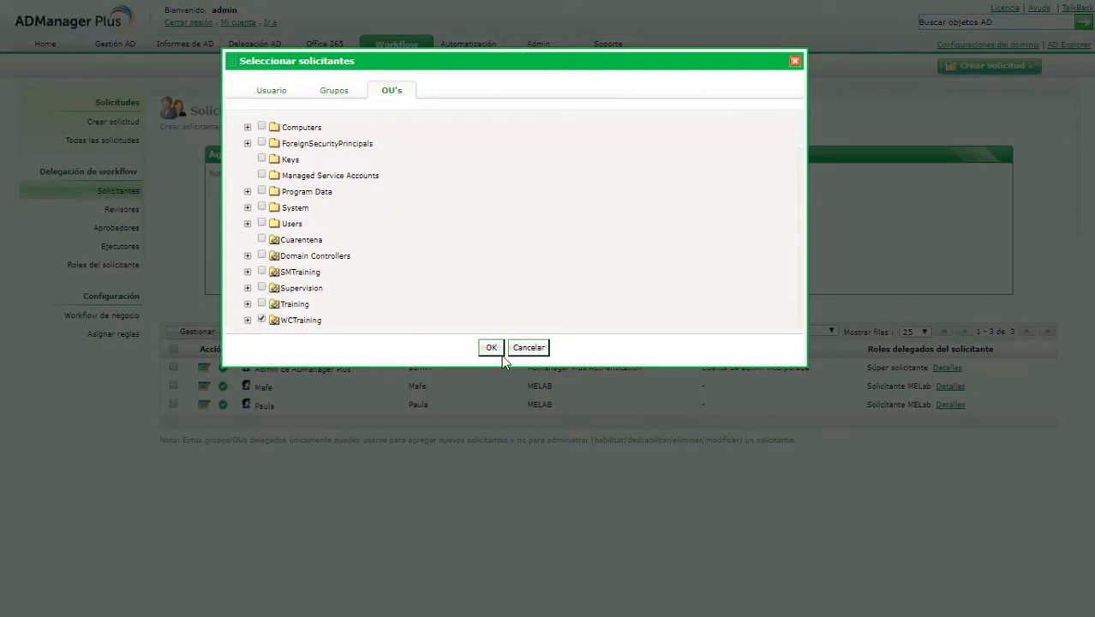
click(248, 319)
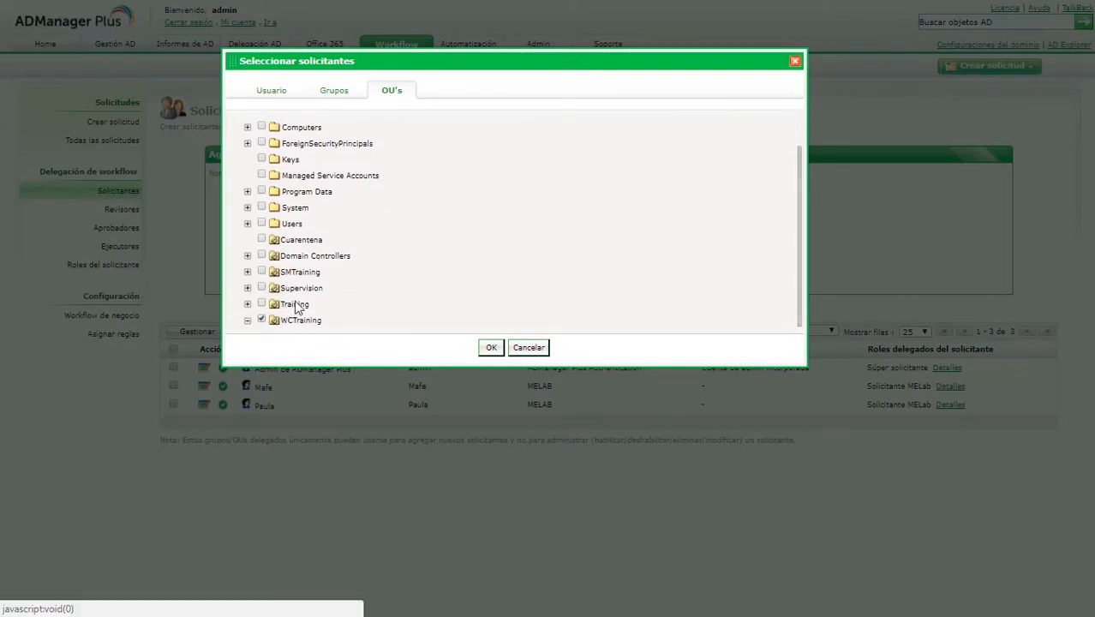
scroll(326, 300, down, 2)
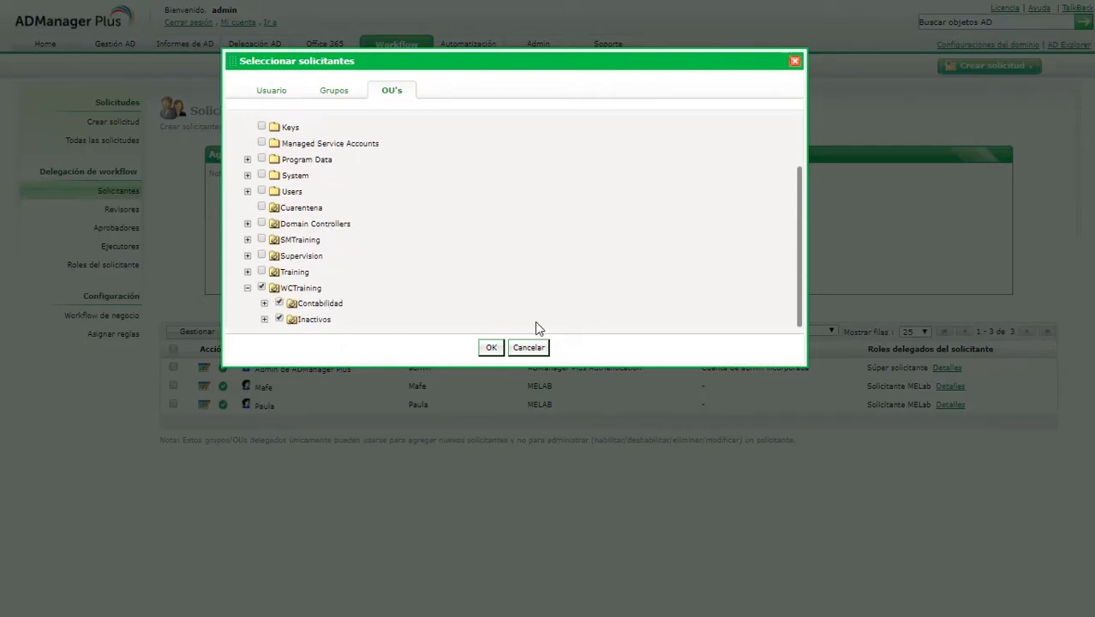
click(528, 347)
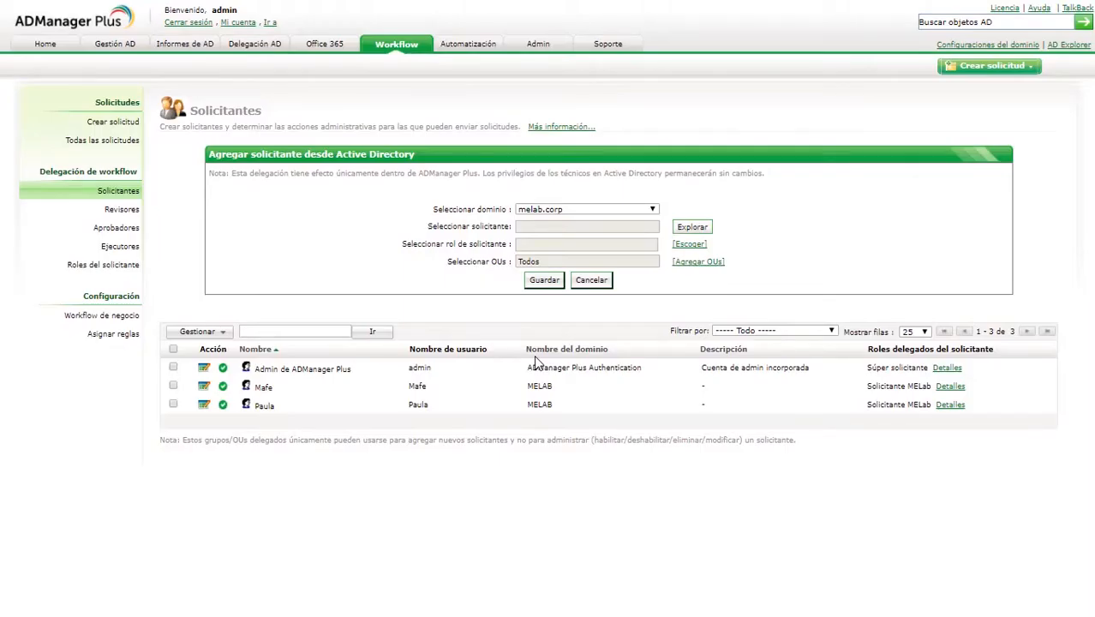
click(599, 281)
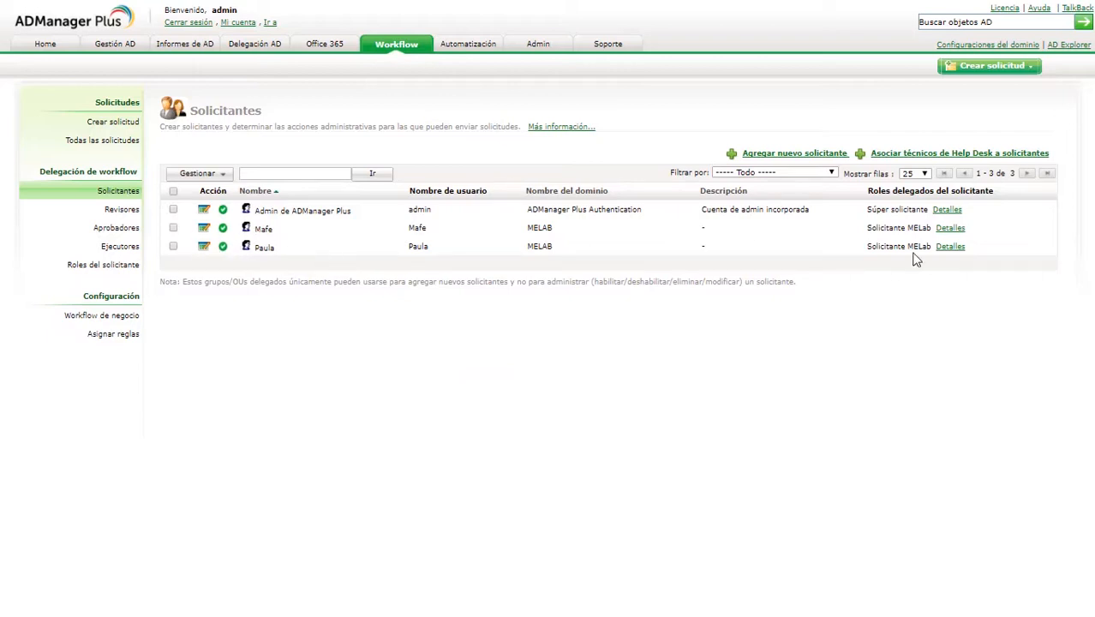
Review the delegation settings and assigned templates of the last requester in the list, leaving without saving
click(203, 248)
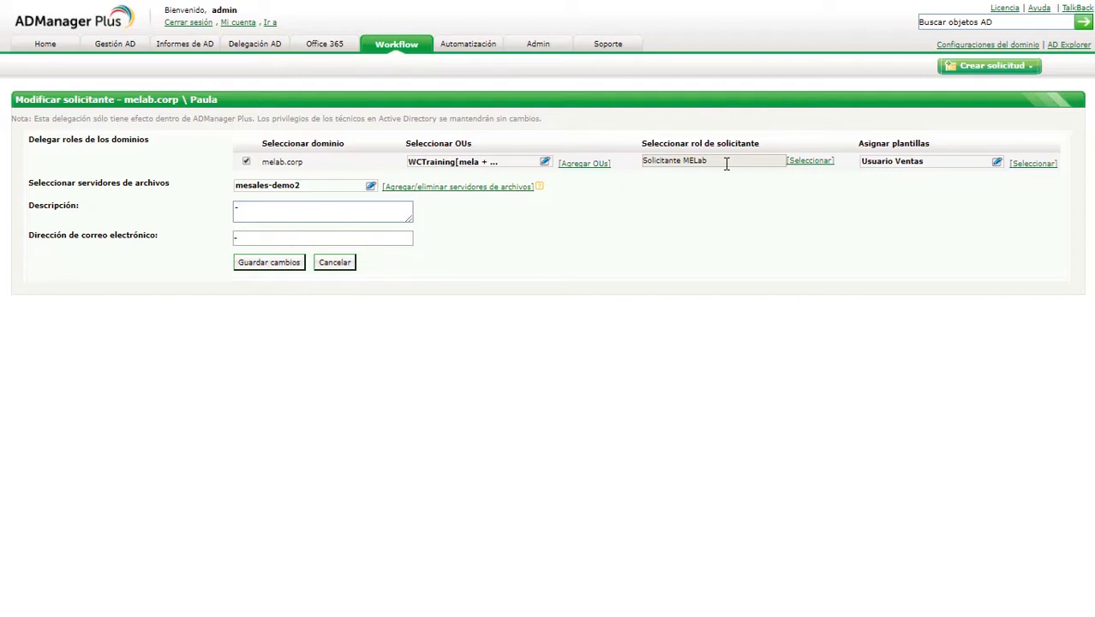
click(996, 164)
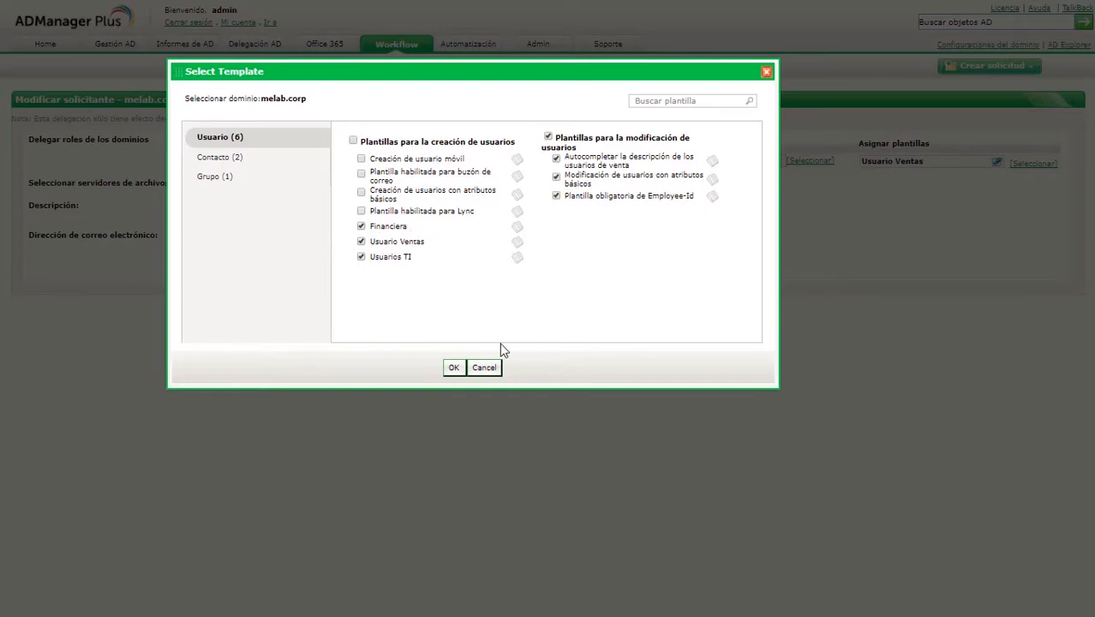
click(487, 369)
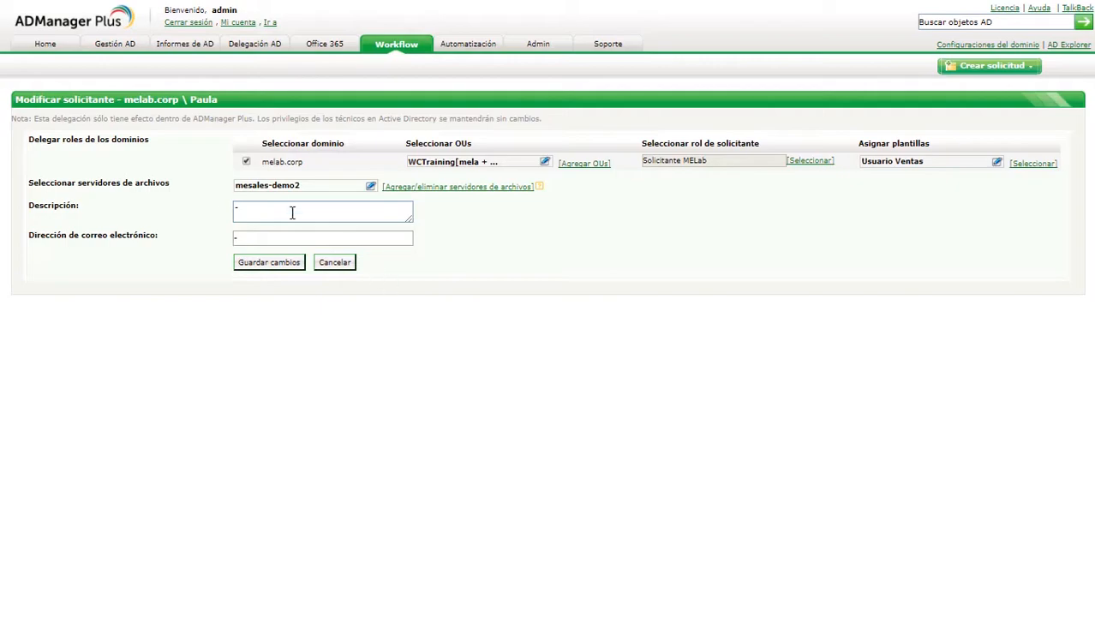
click(335, 264)
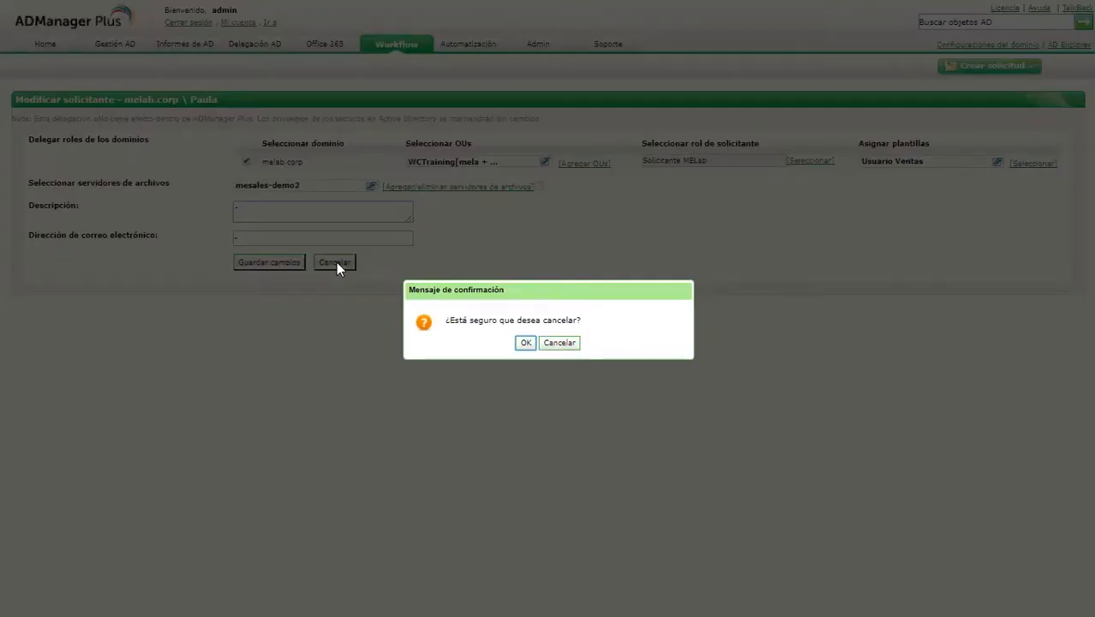
click(522, 343)
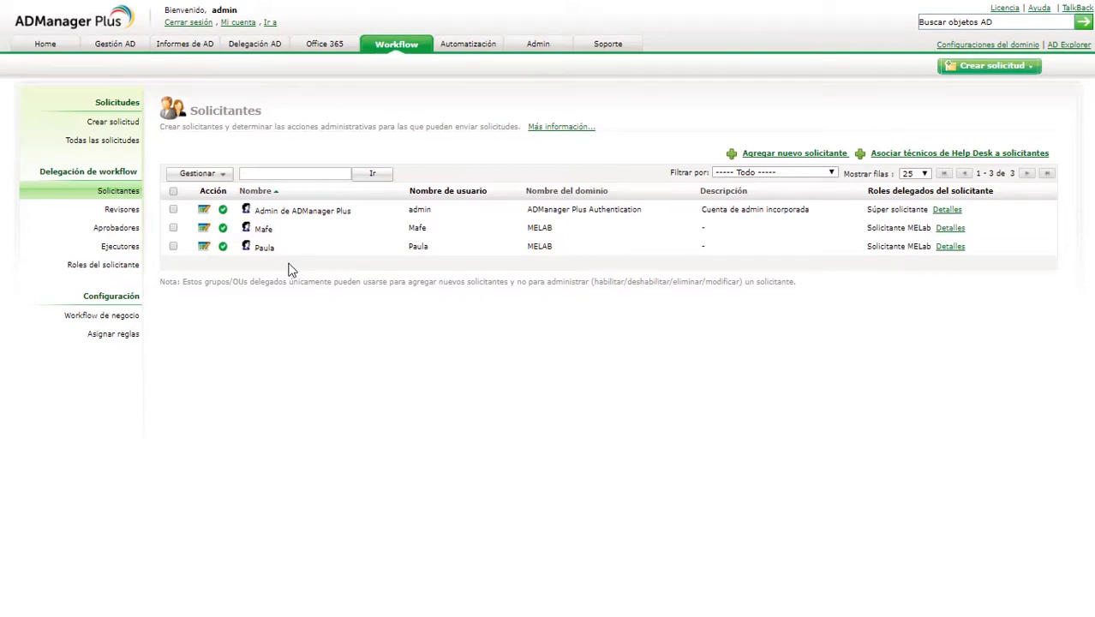
Remove all group administration permissions from the Solicitante MELab requester role and save the role
click(120, 269)
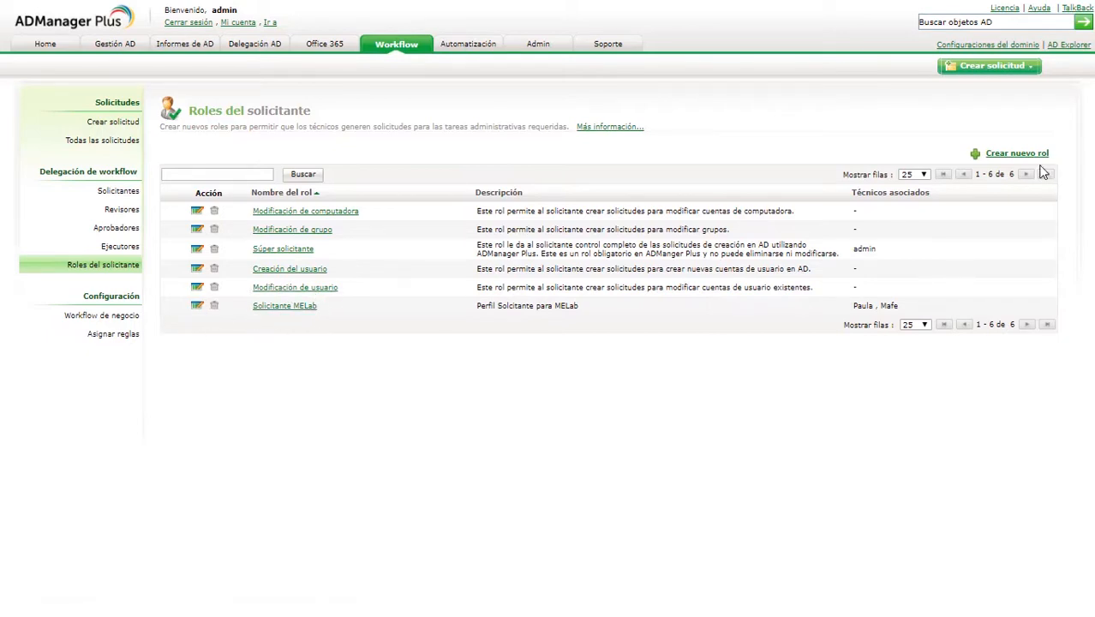
click(197, 307)
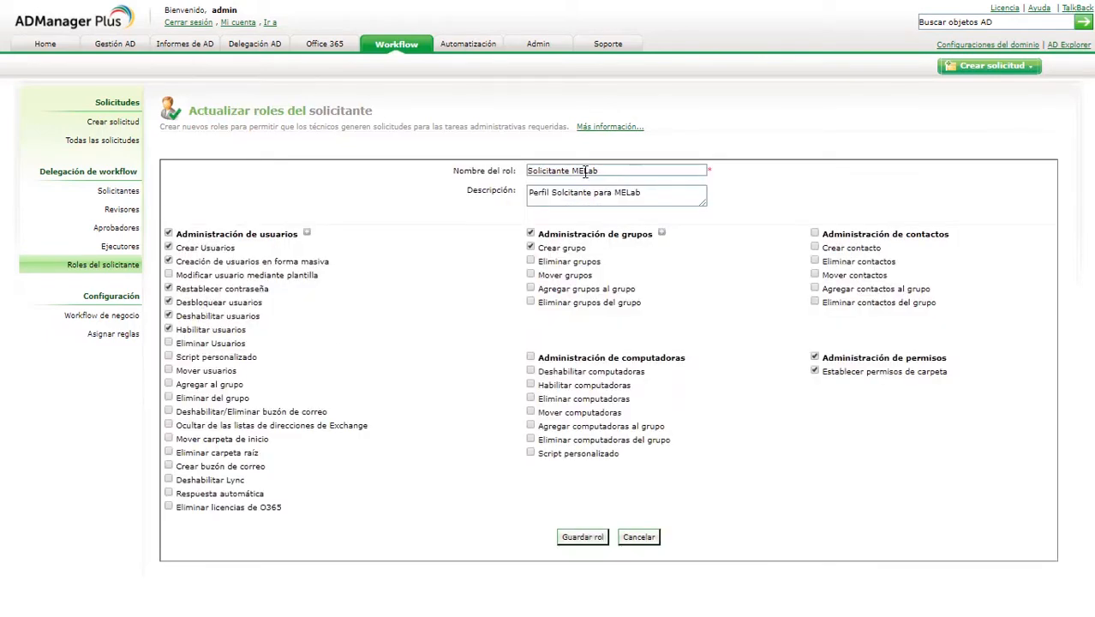
drag(605, 171, 512, 169)
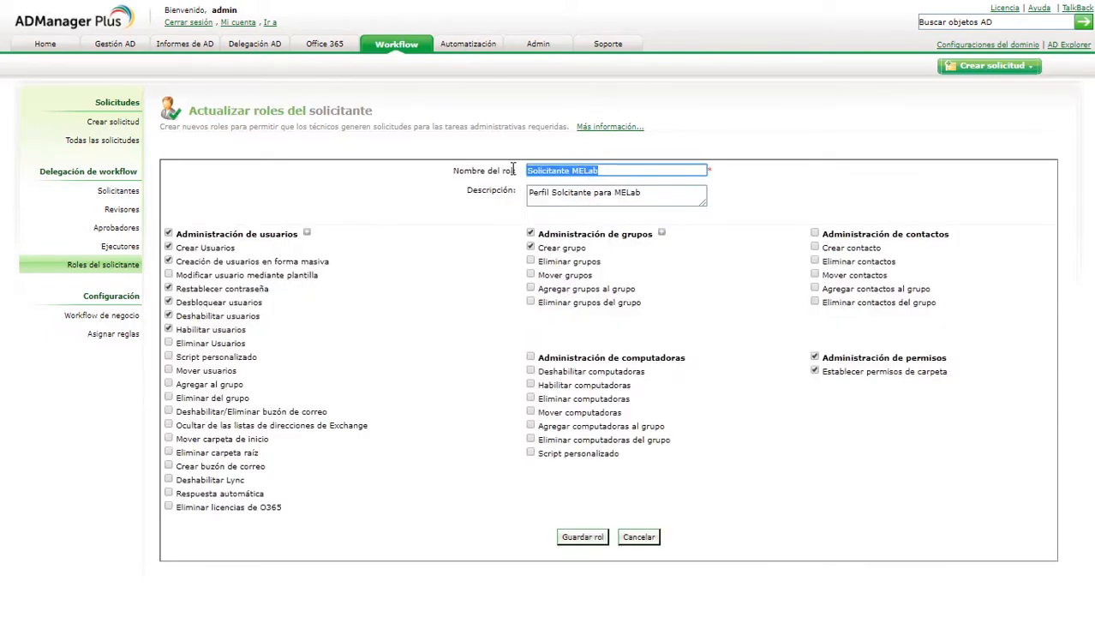
click(661, 204)
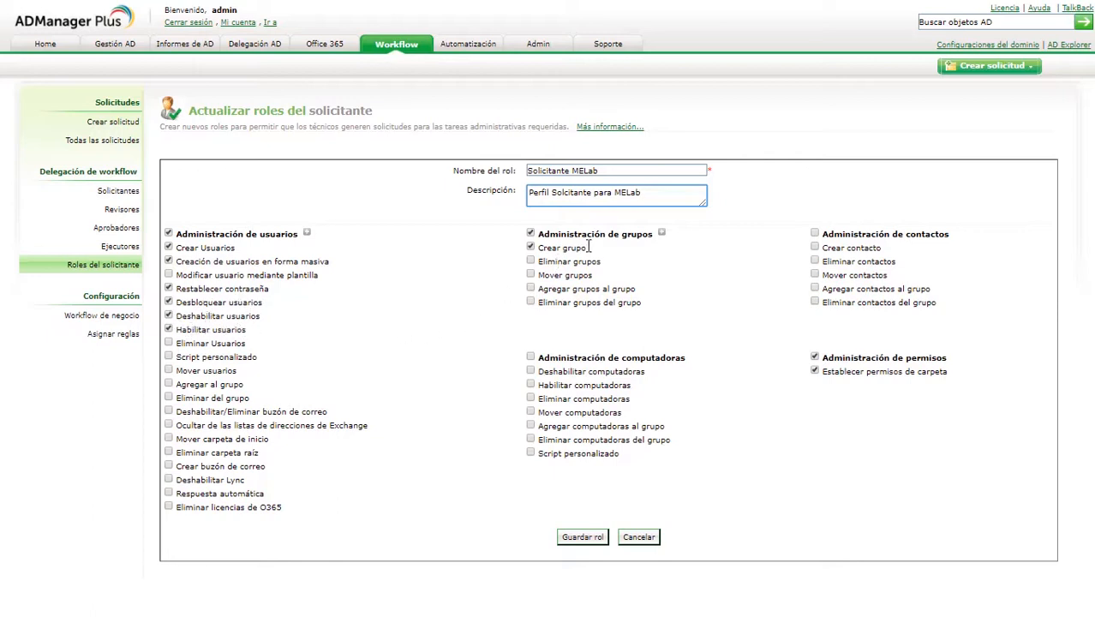
click(530, 234)
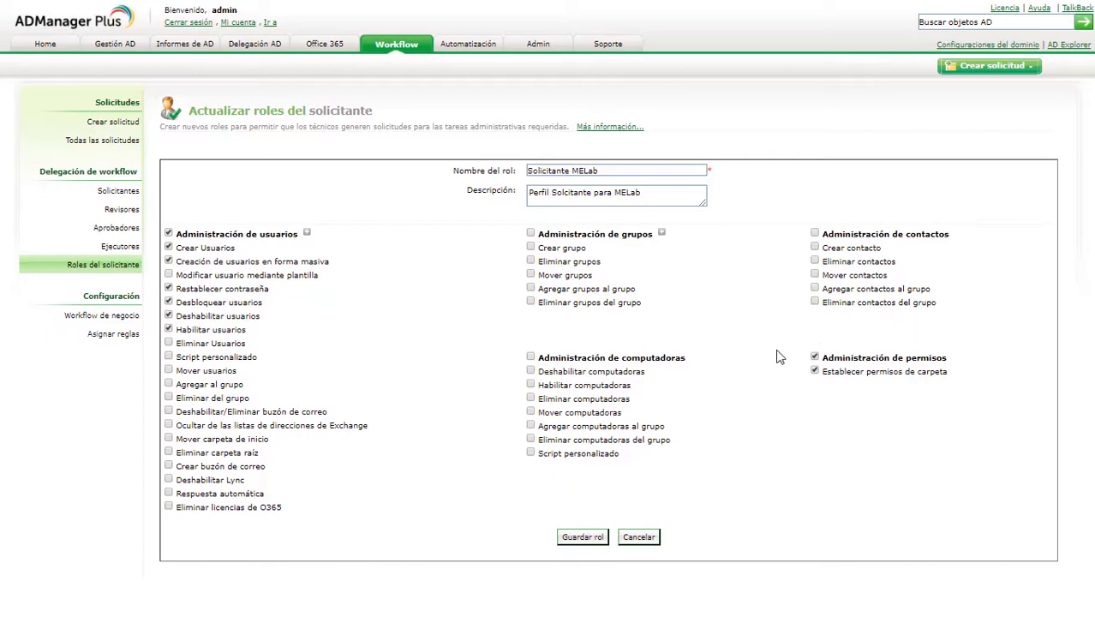
click(583, 538)
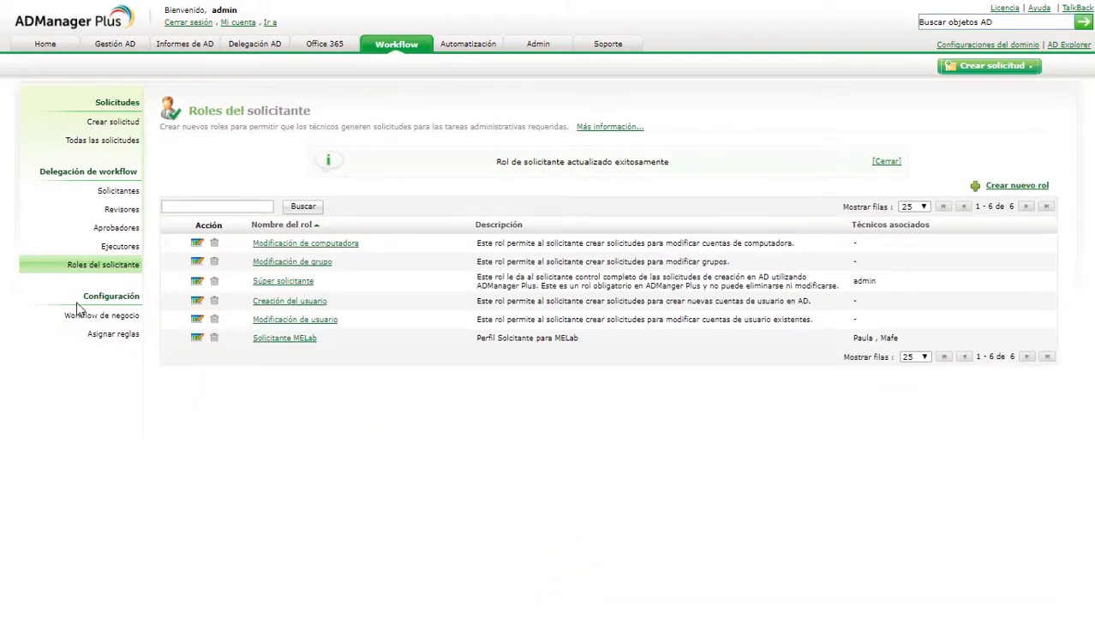
Examine the workflow's requesters, reviewers, approvers and executors, along with the Help Desk technicians in AD delegation
click(112, 190)
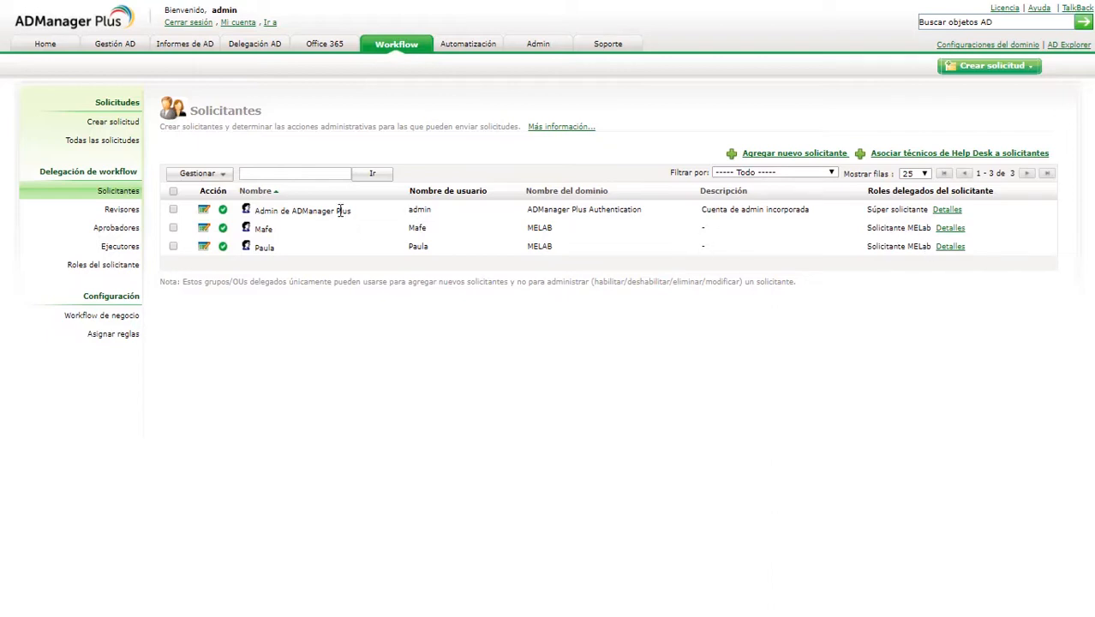
click(120, 210)
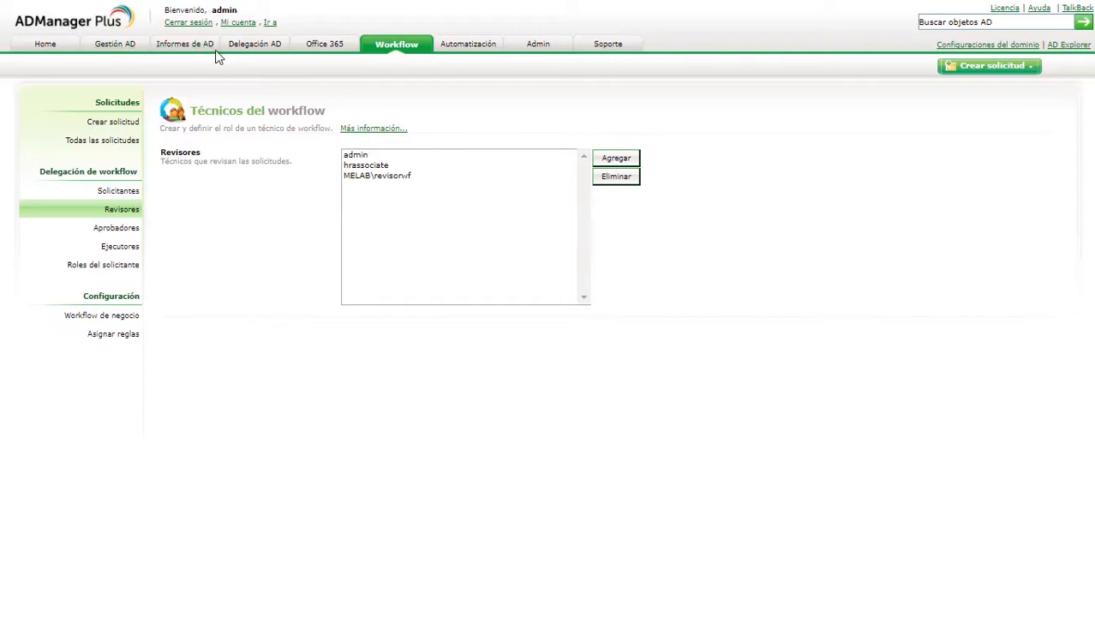
click(254, 52)
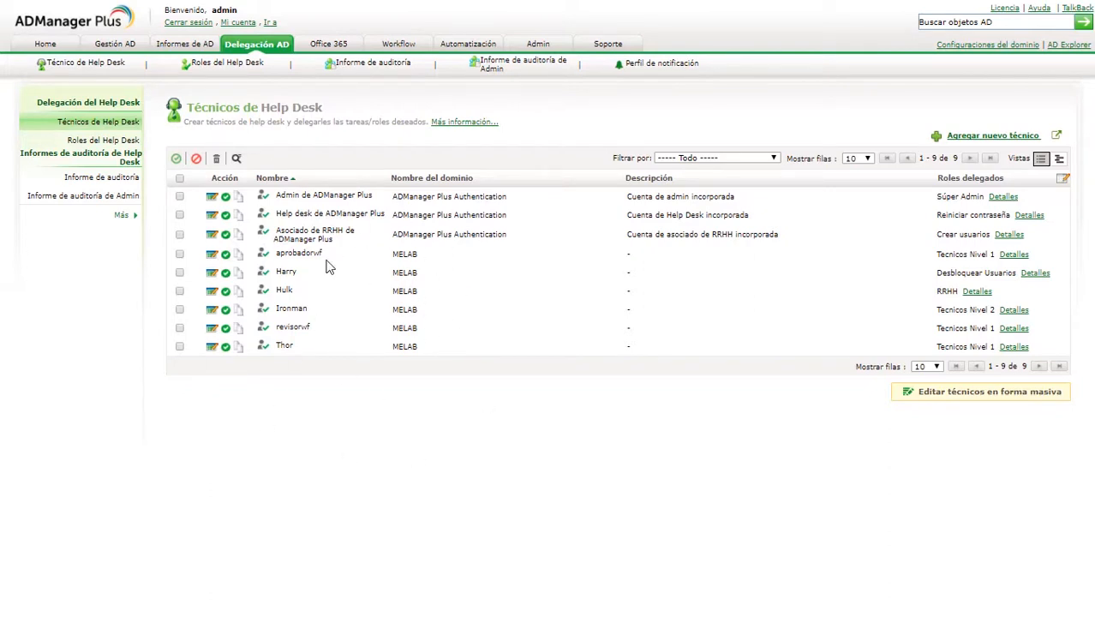
click(401, 45)
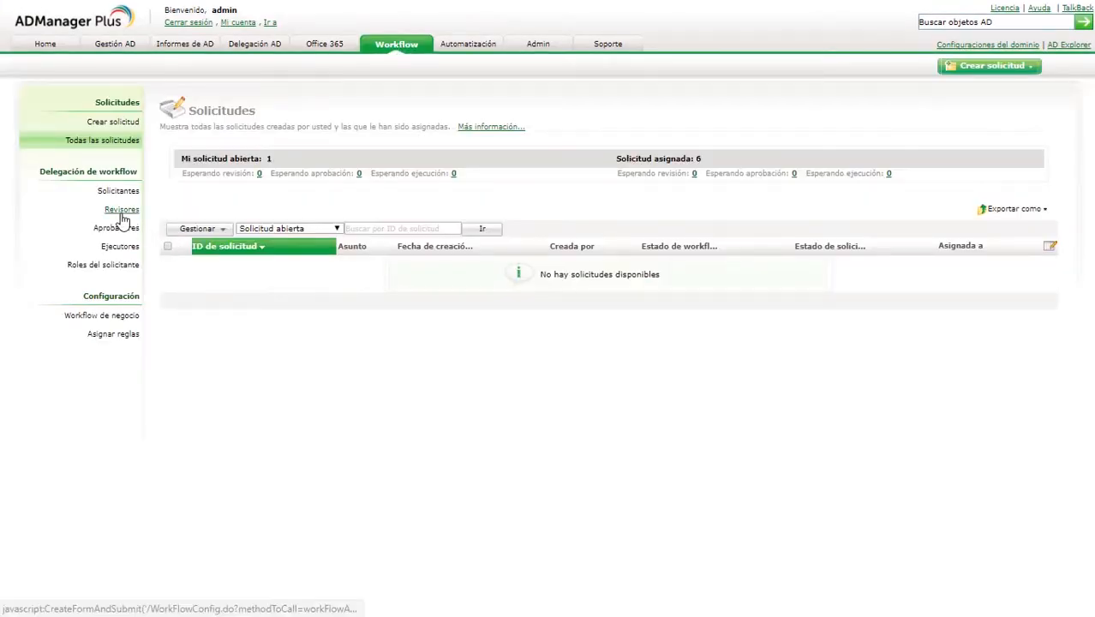
click(120, 211)
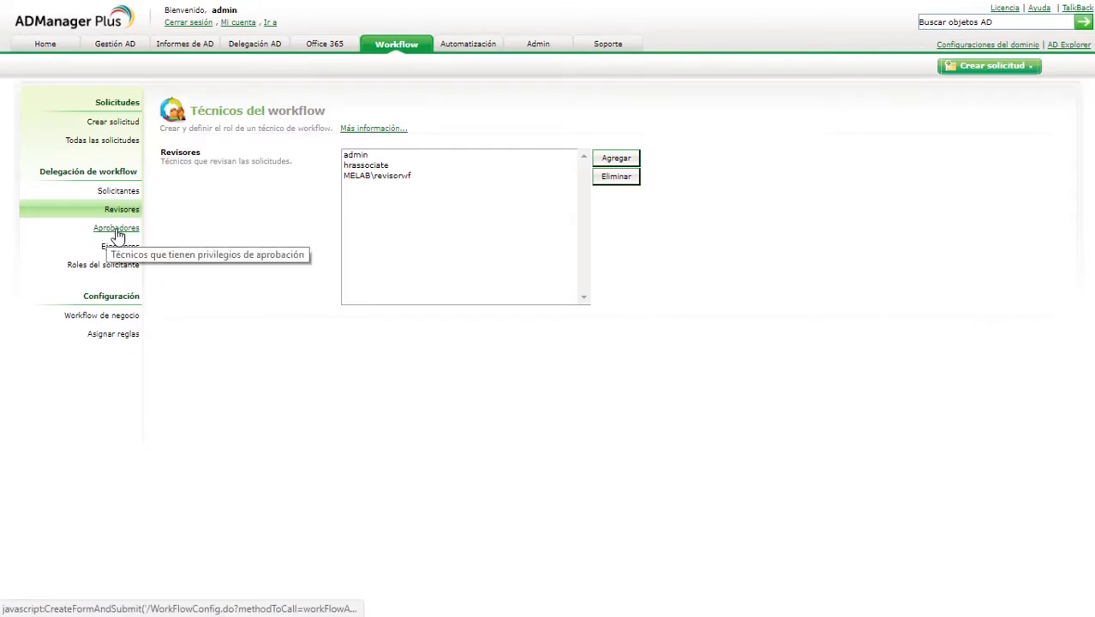
click(120, 233)
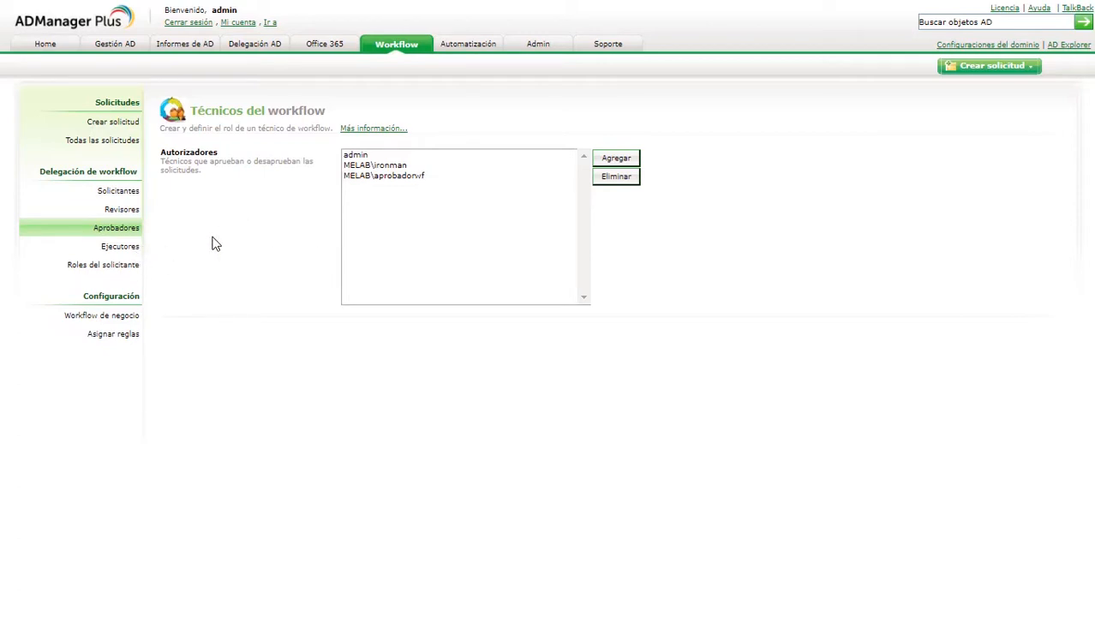
click(119, 249)
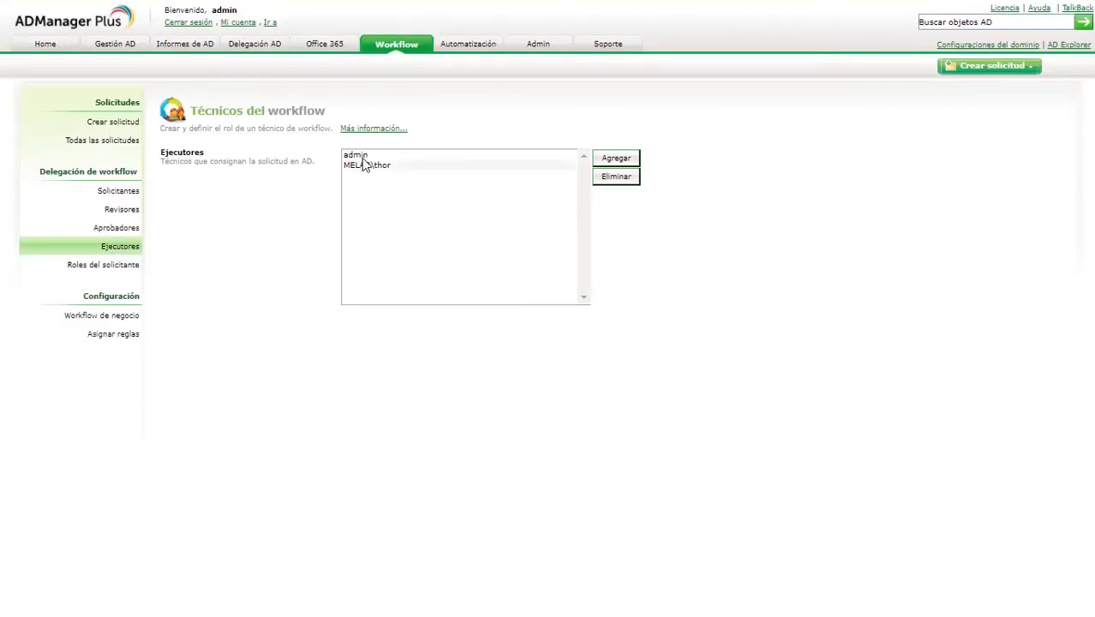
click(358, 155)
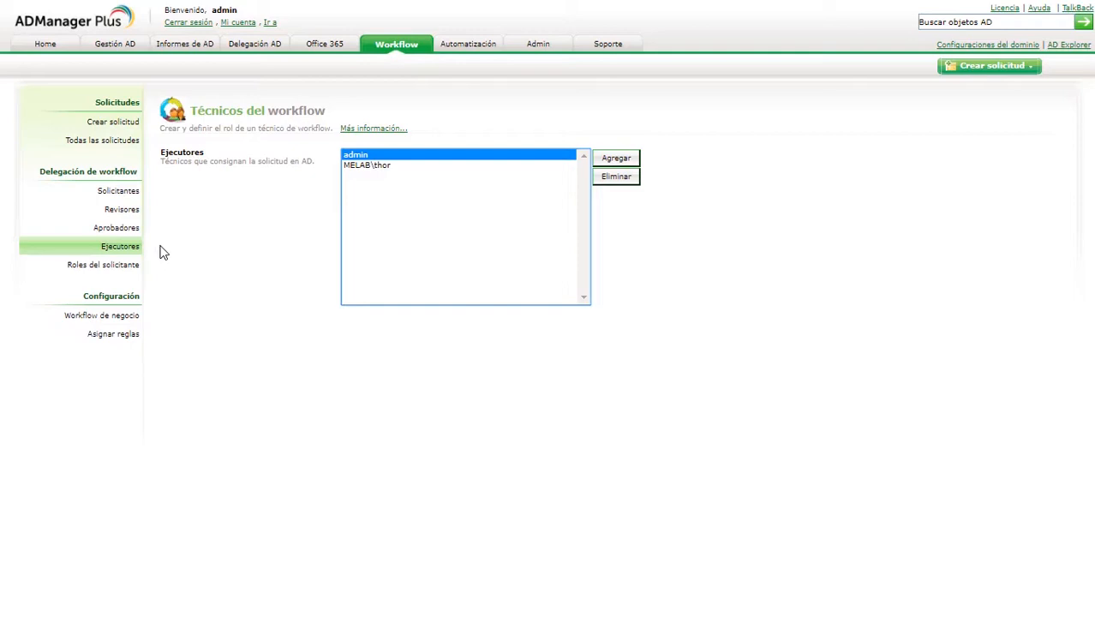
Enter the description "Descripcion" for the WorkFlow MELab business workflow and go to its requester configuration without updating the workflow
click(103, 317)
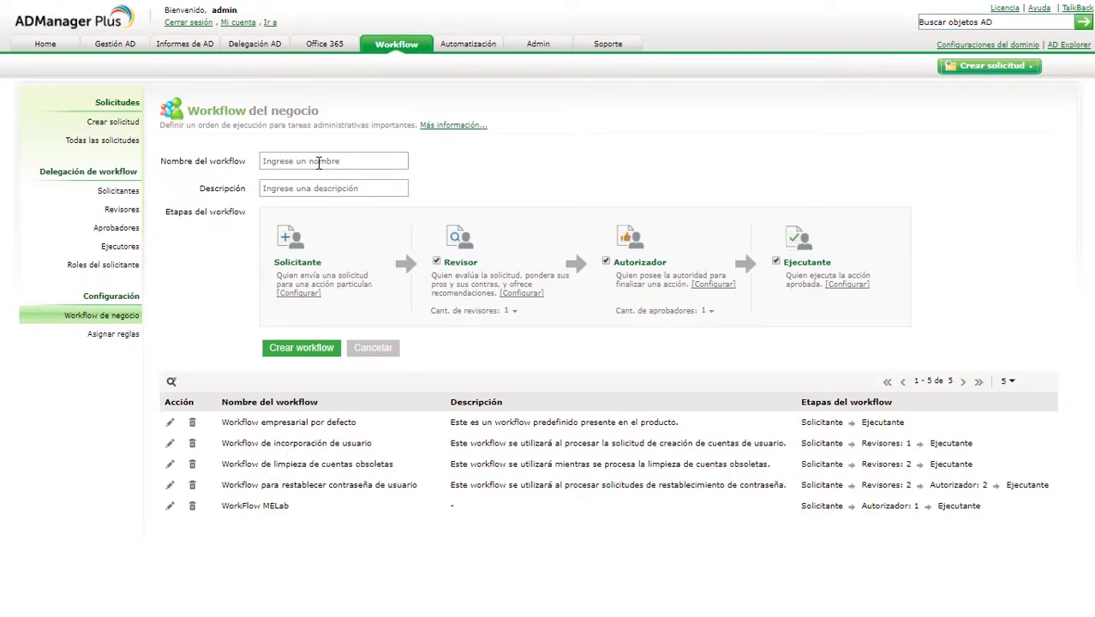
click(169, 507)
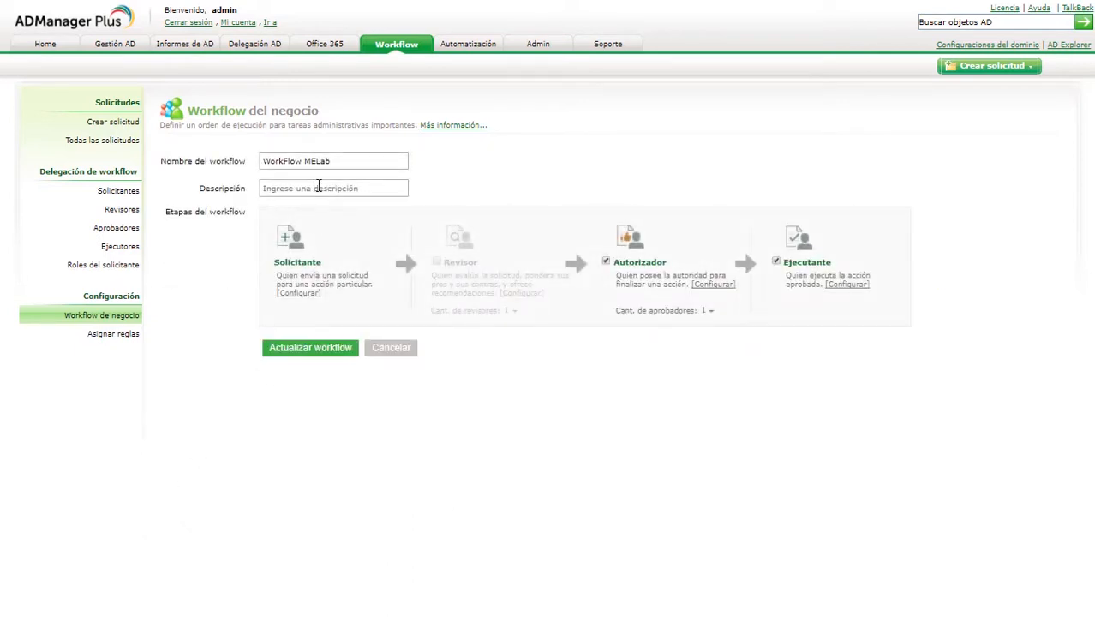
click(301, 186)
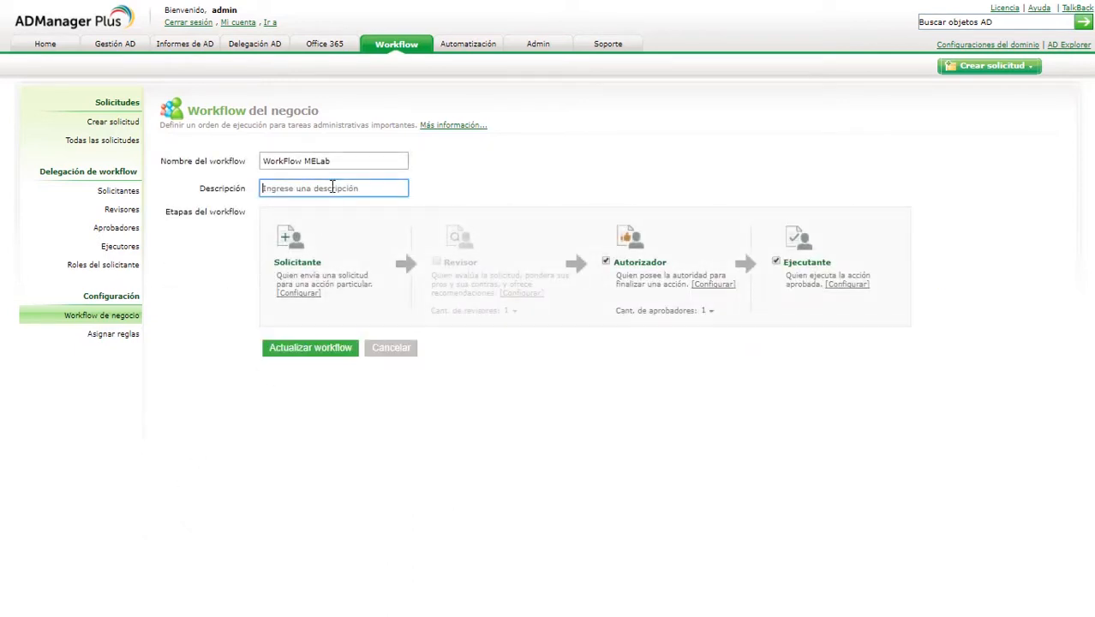
text(Descripcion)
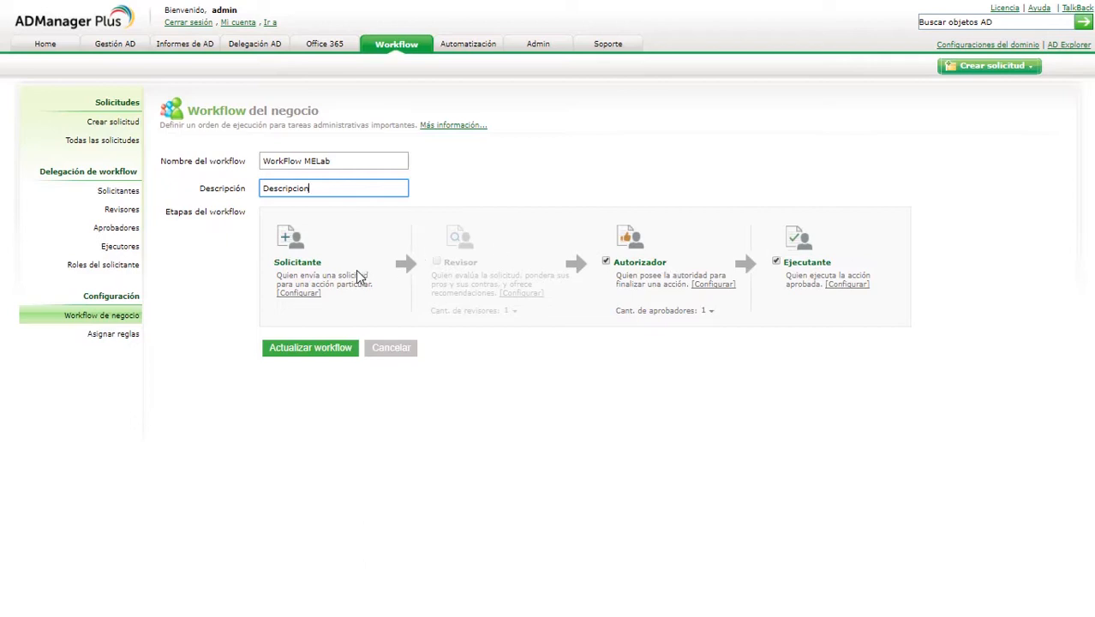
click(296, 295)
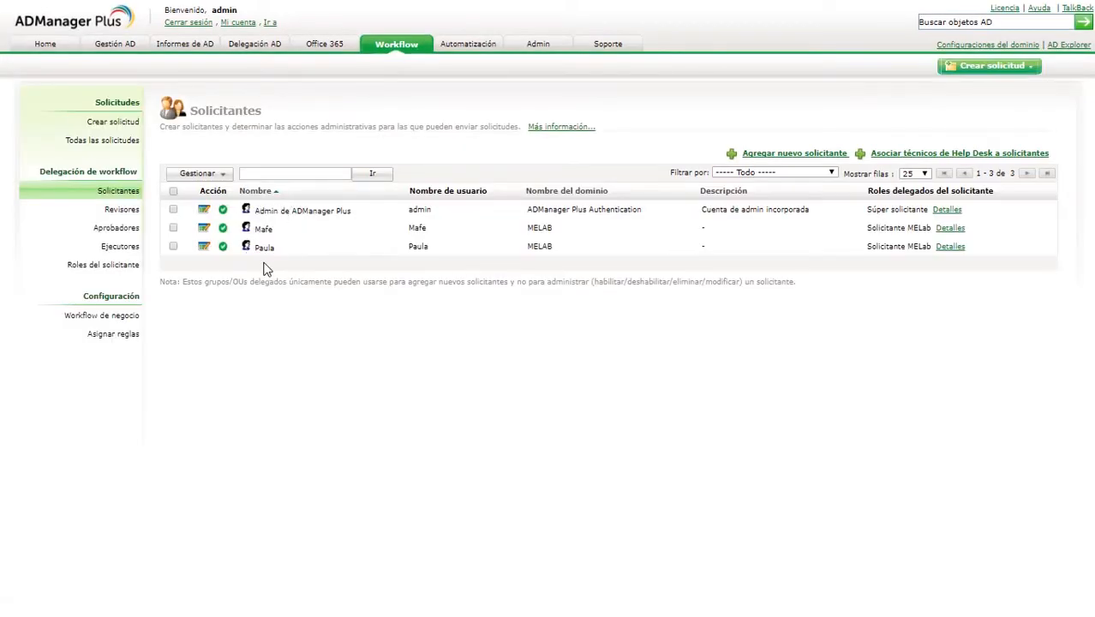
Examine the stages of the WorkFlow MELab business workflow, including its approver count options and the configured approvers and executors
click(109, 317)
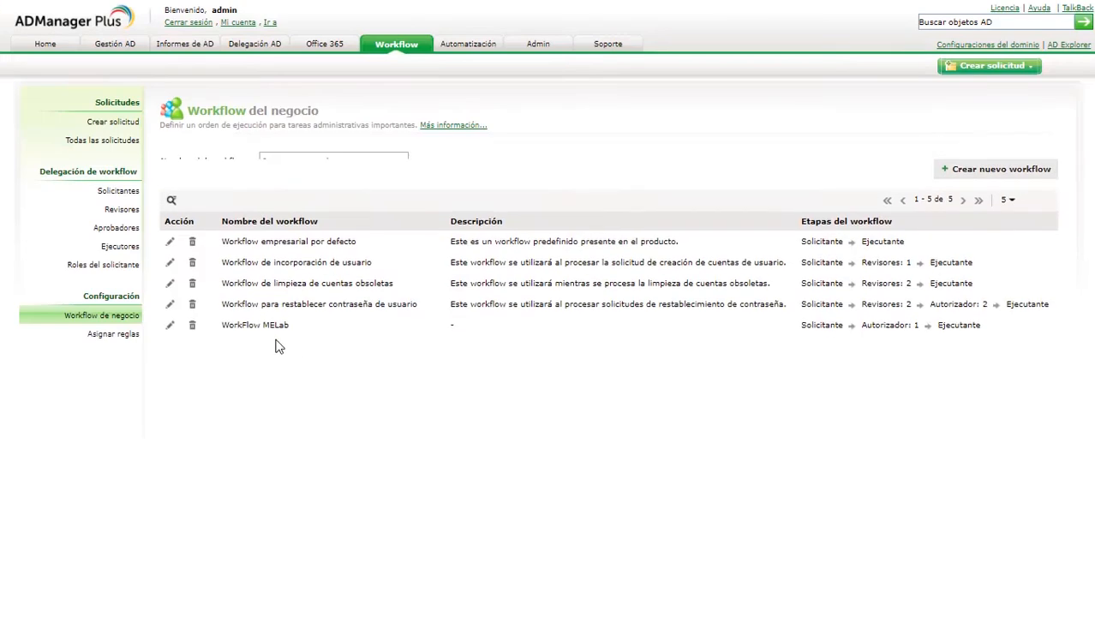
click(170, 507)
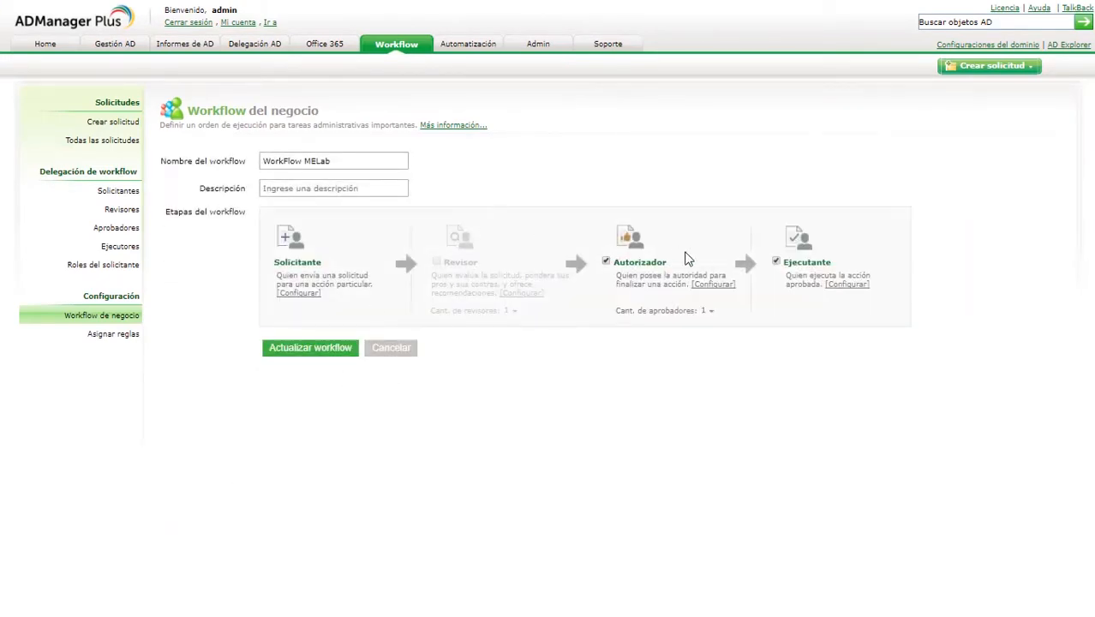
click(713, 312)
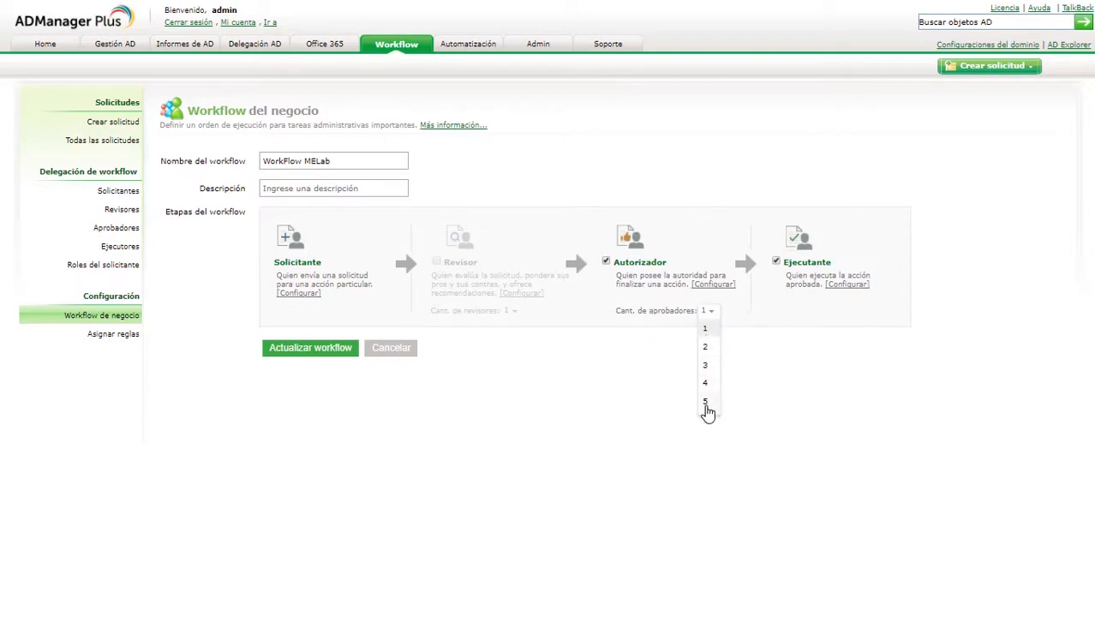
click(708, 330)
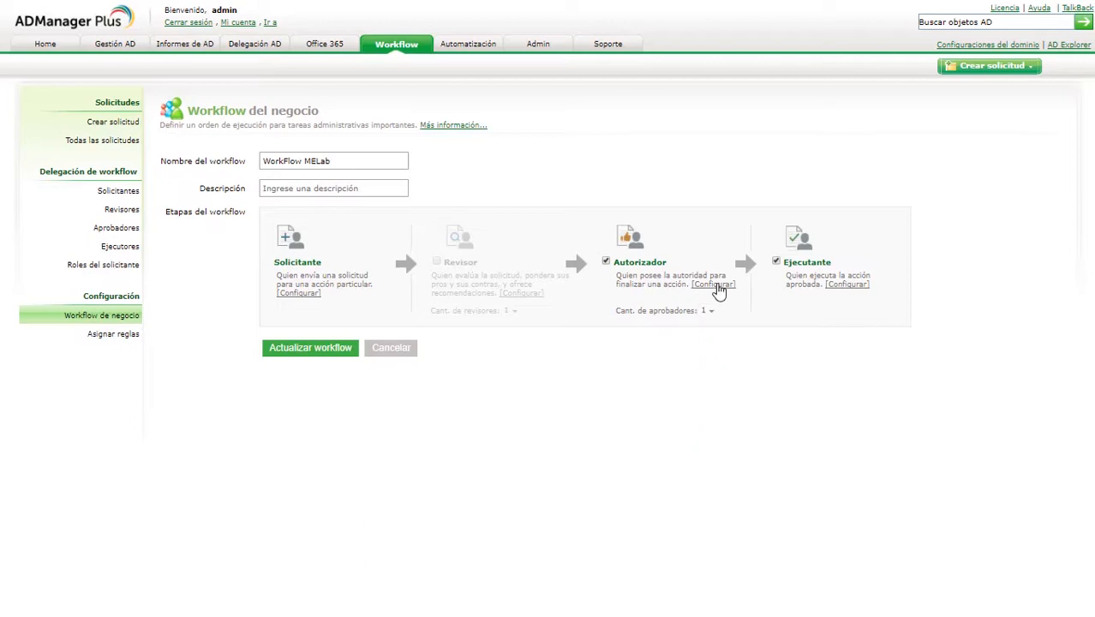
click(711, 285)
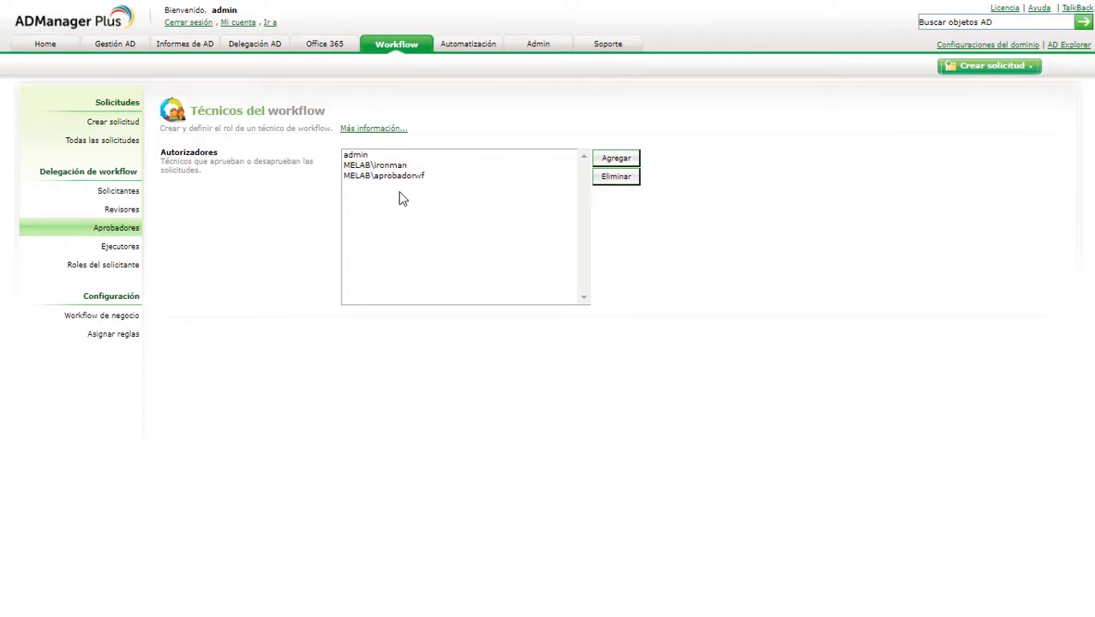
click(111, 320)
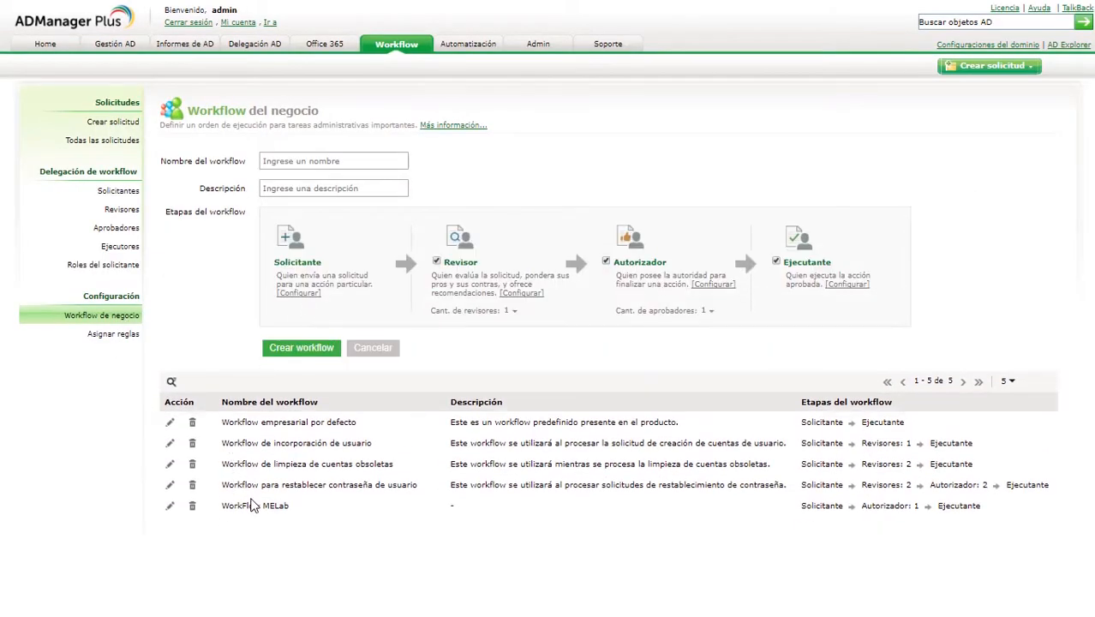
click(170, 505)
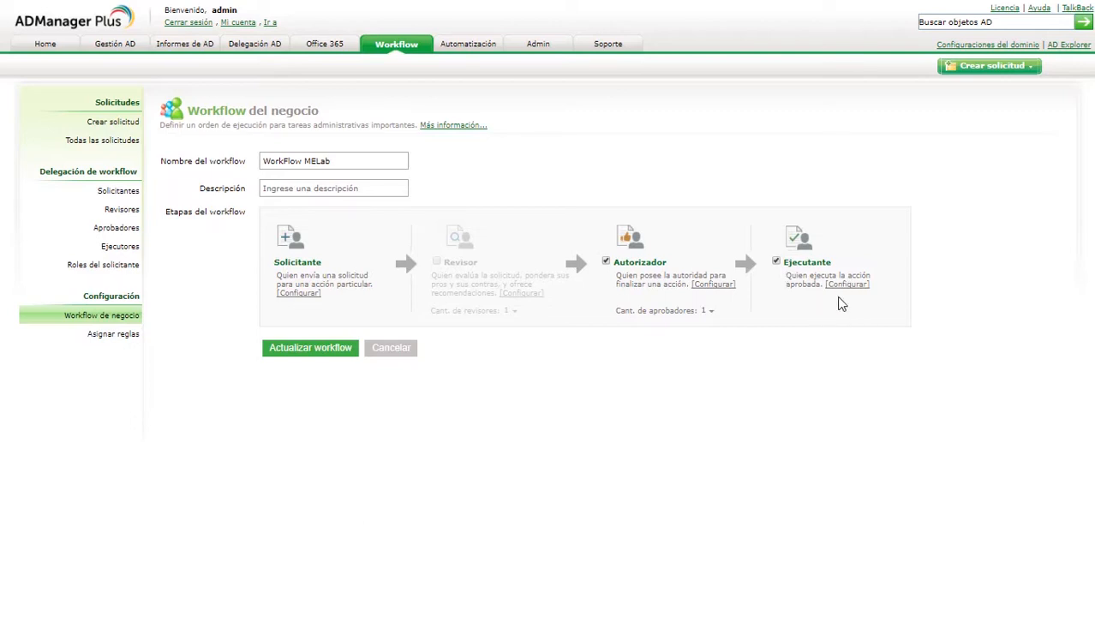
click(120, 247)
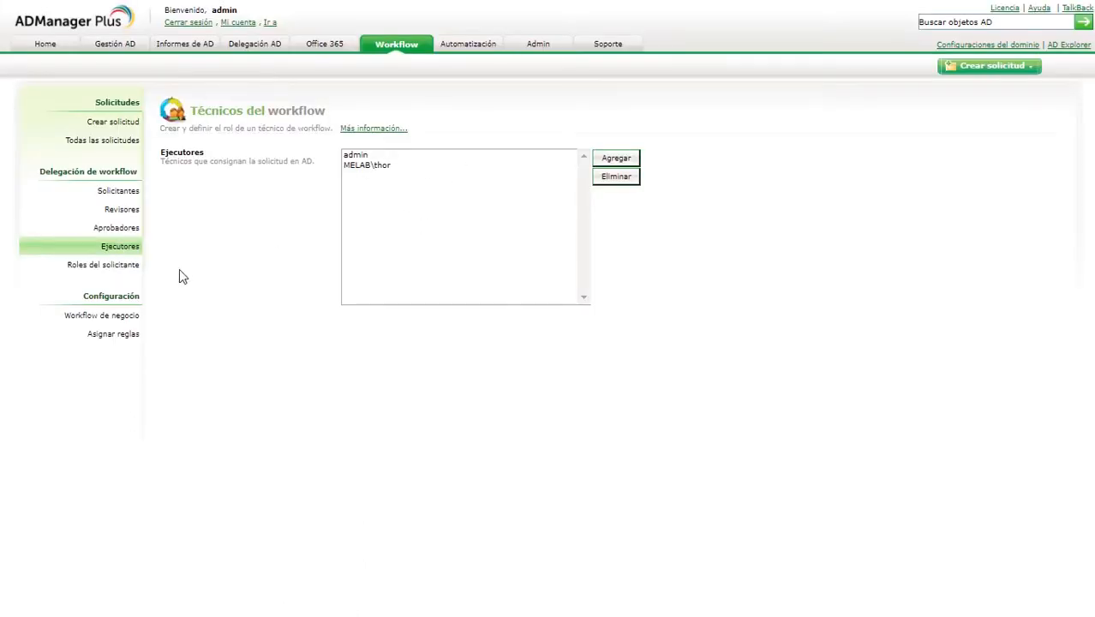
click(100, 316)
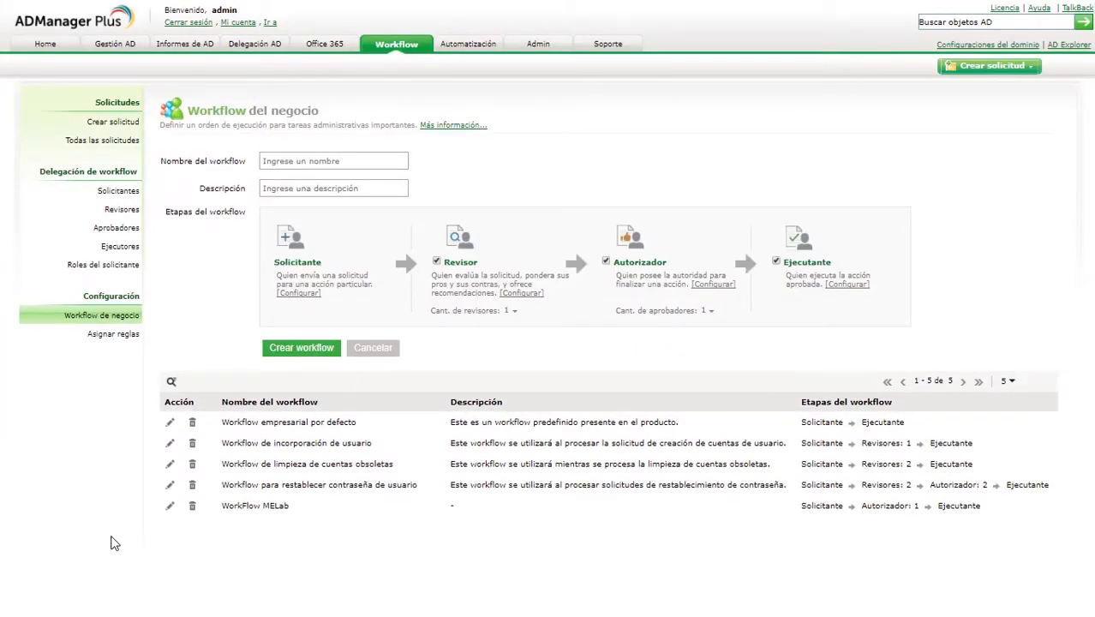
click(169, 507)
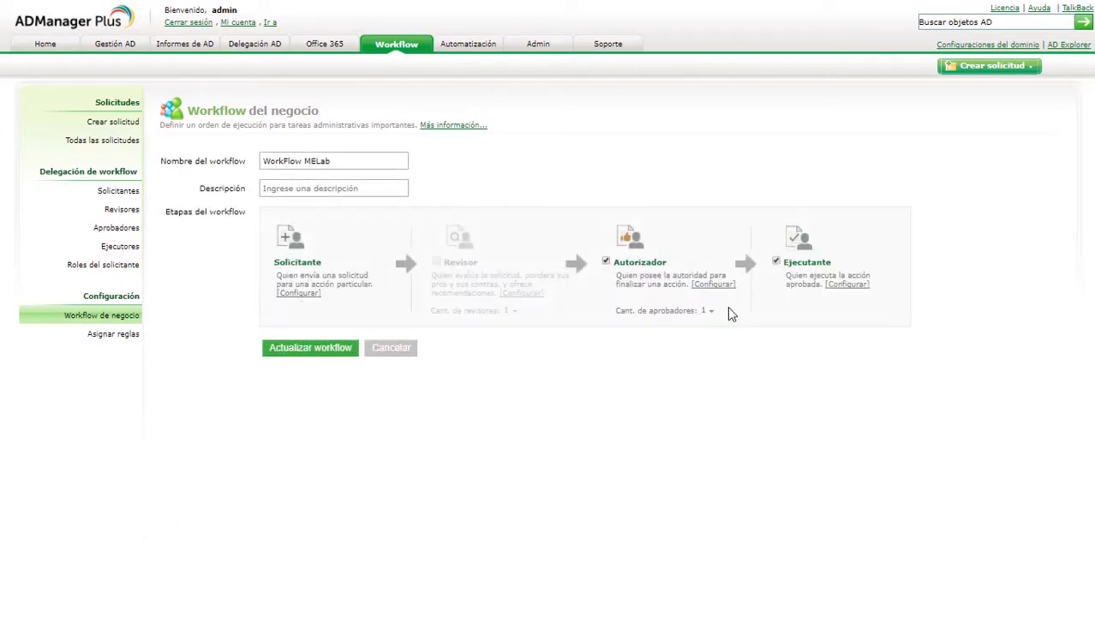
Open the WorkFlow MELab assignment rule for editing and keep WorkFlow MELab as its business workflow
click(98, 340)
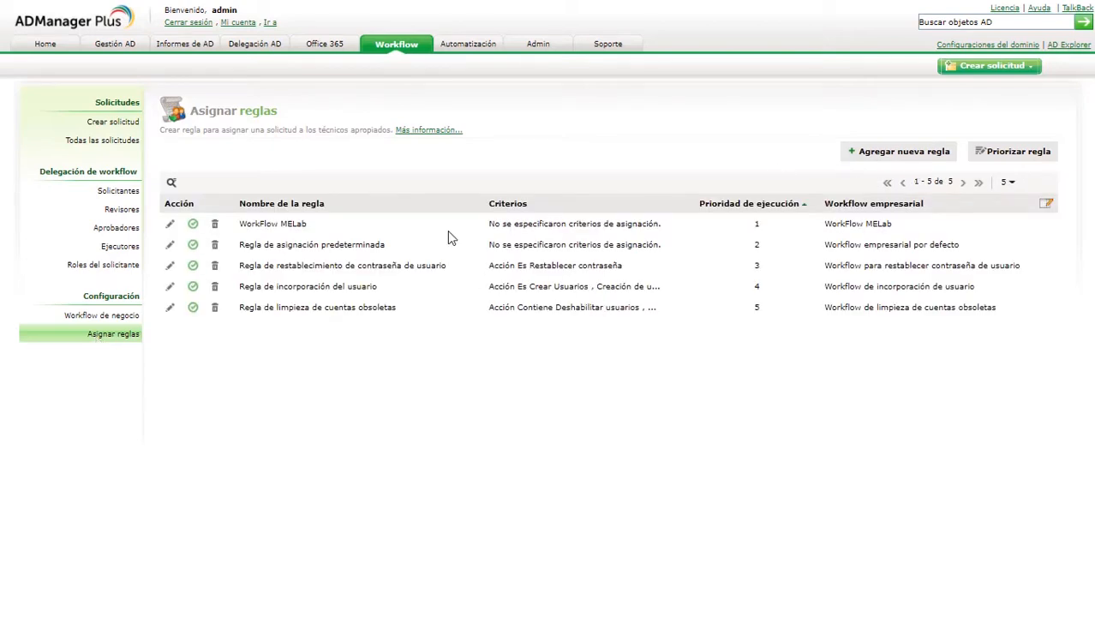
click(170, 226)
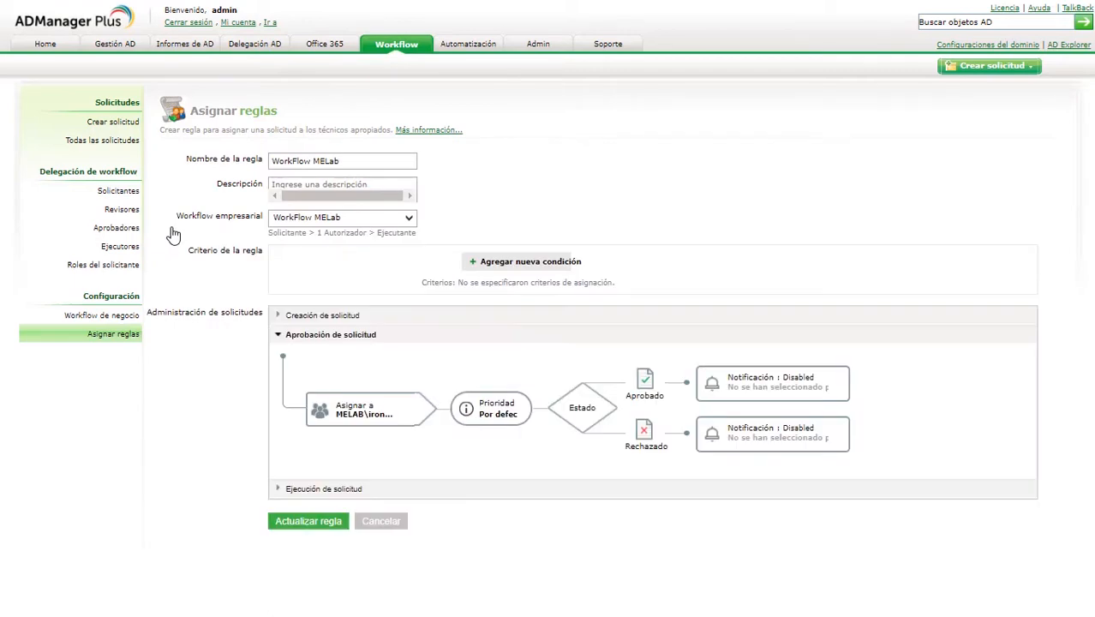
click(364, 225)
click(306, 350)
click(479, 188)
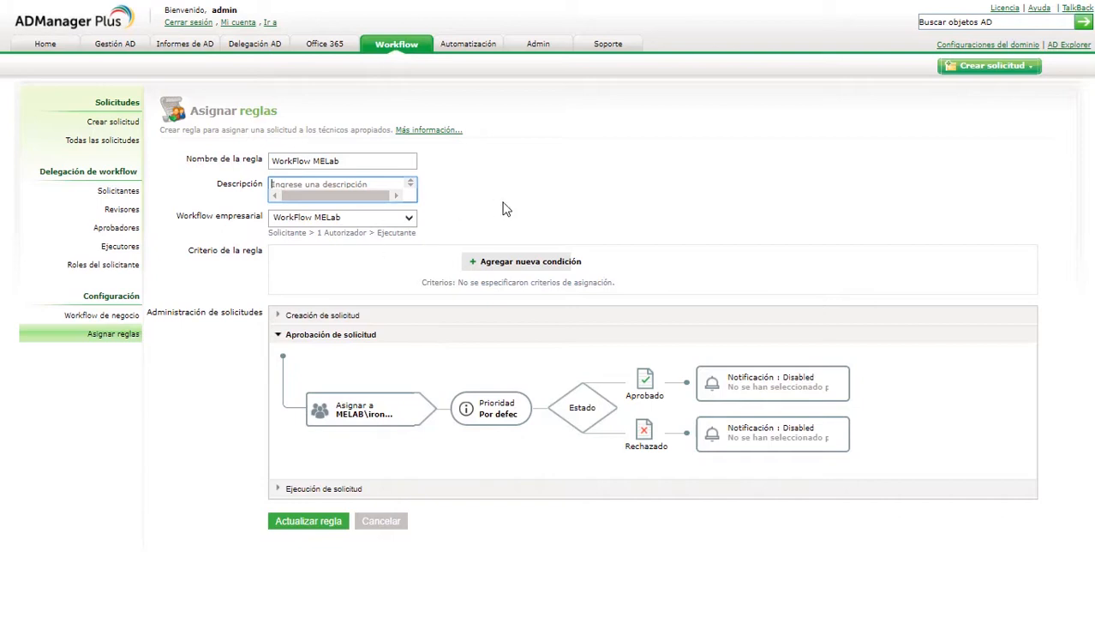
click(506, 209)
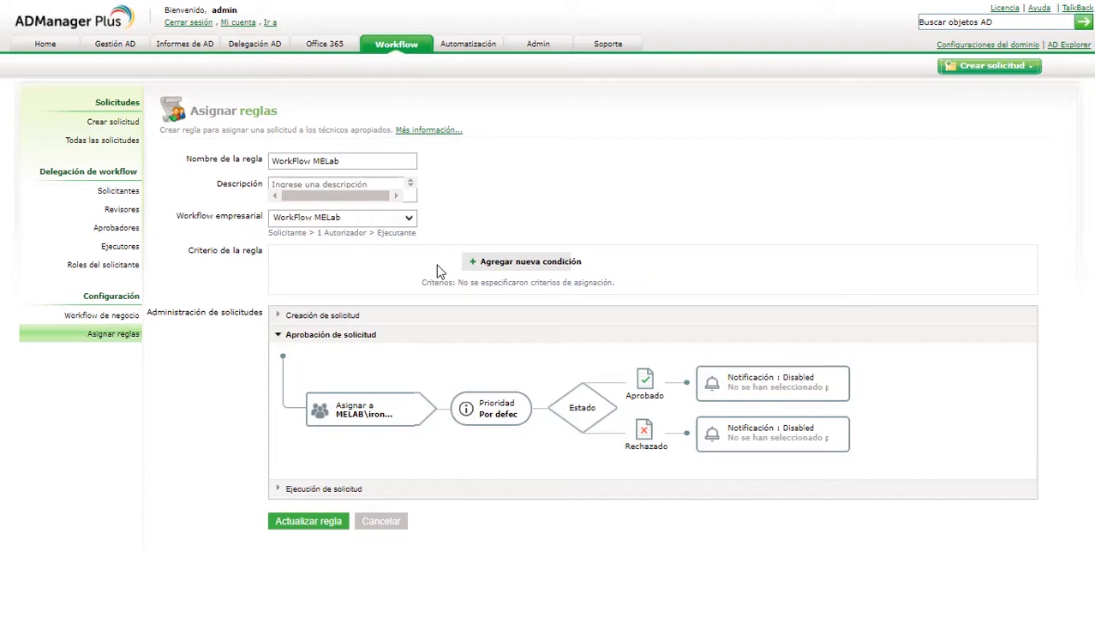
Try a rule condition where the requester's Nombre Es the last listed MELAB account, and remove the condition
click(488, 273)
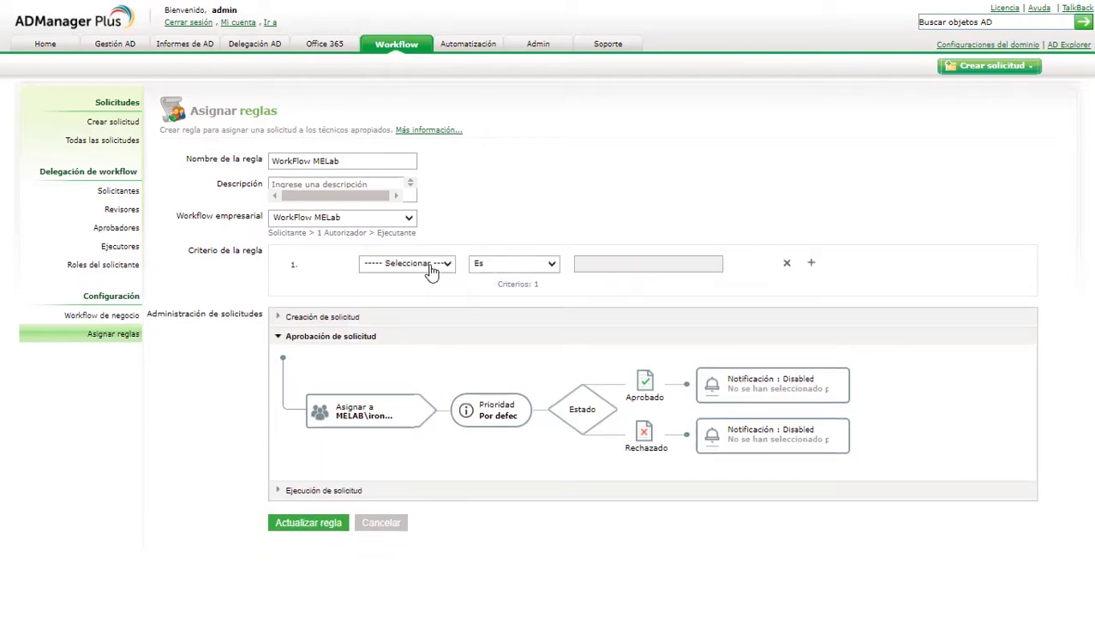
click(432, 266)
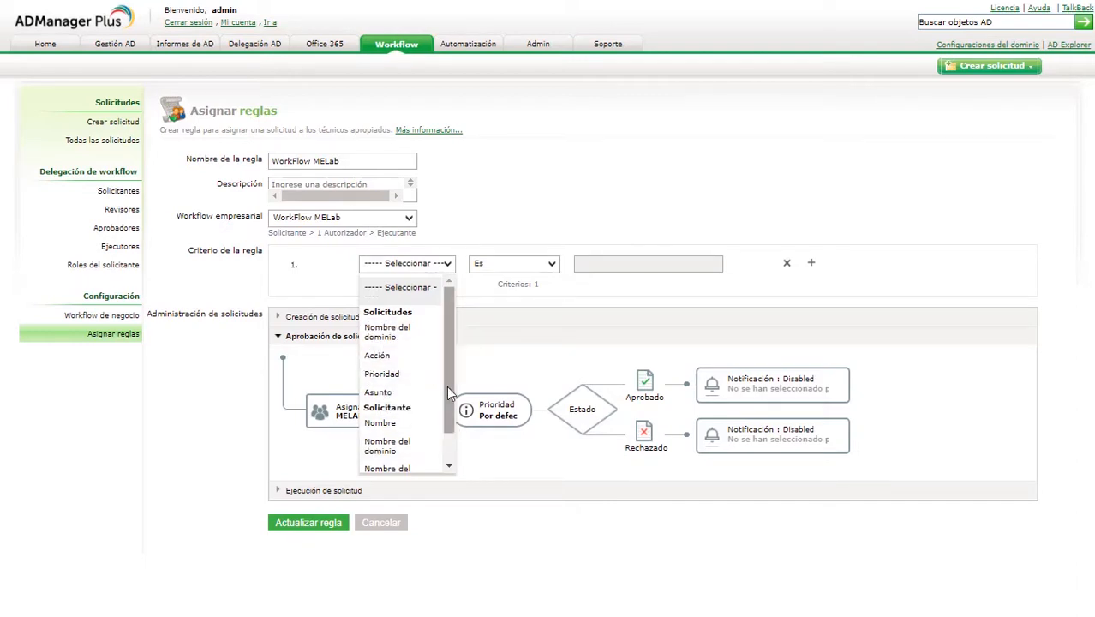
drag(446, 386, 445, 445)
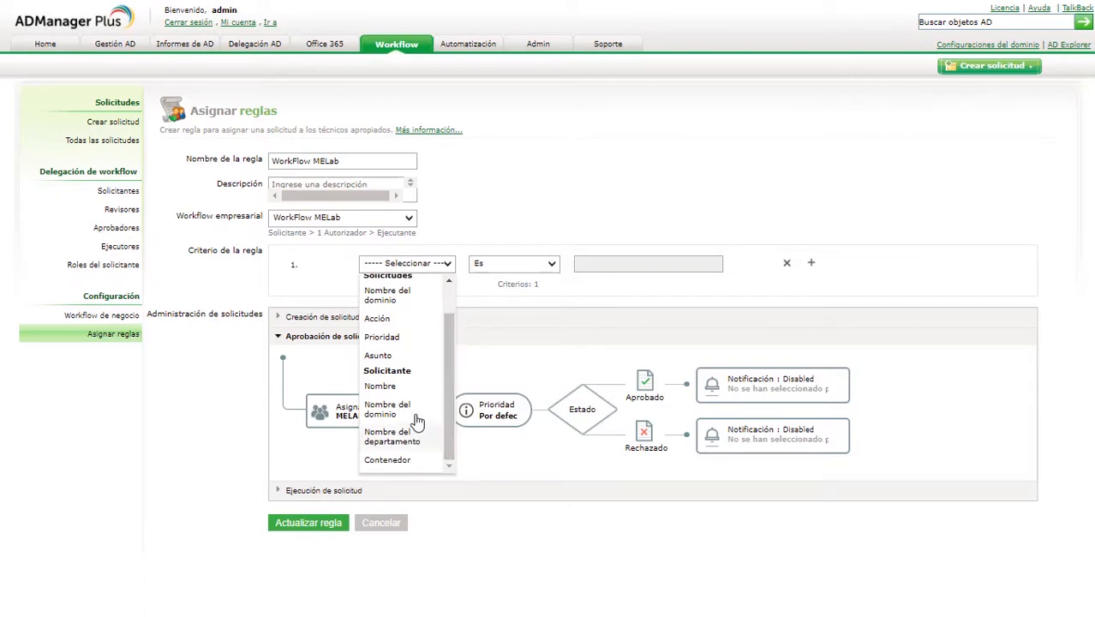
click(382, 386)
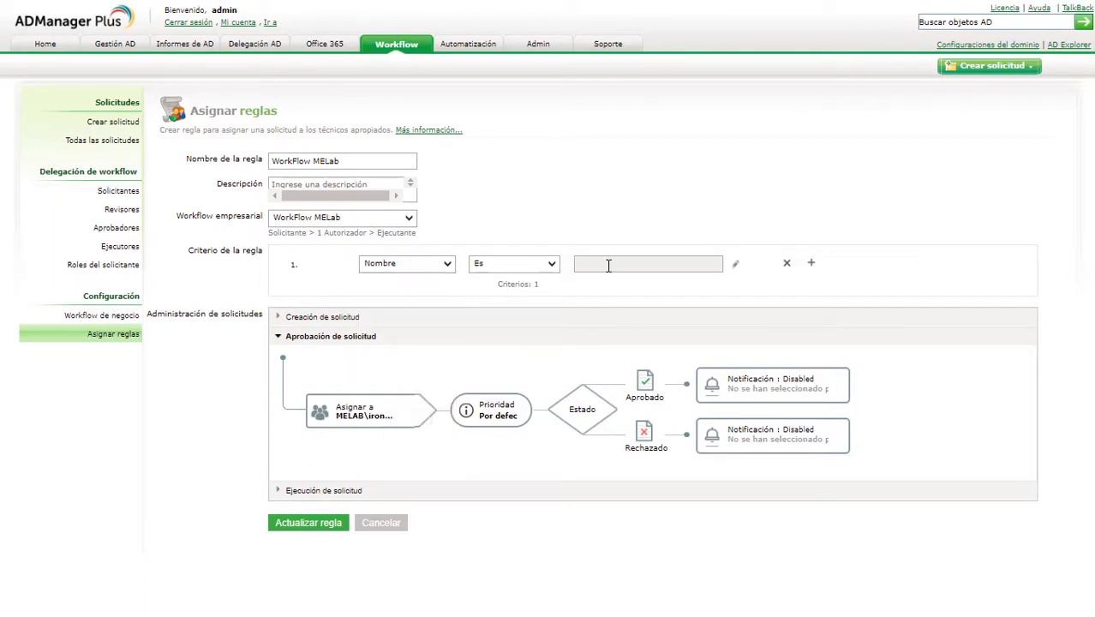
click(737, 264)
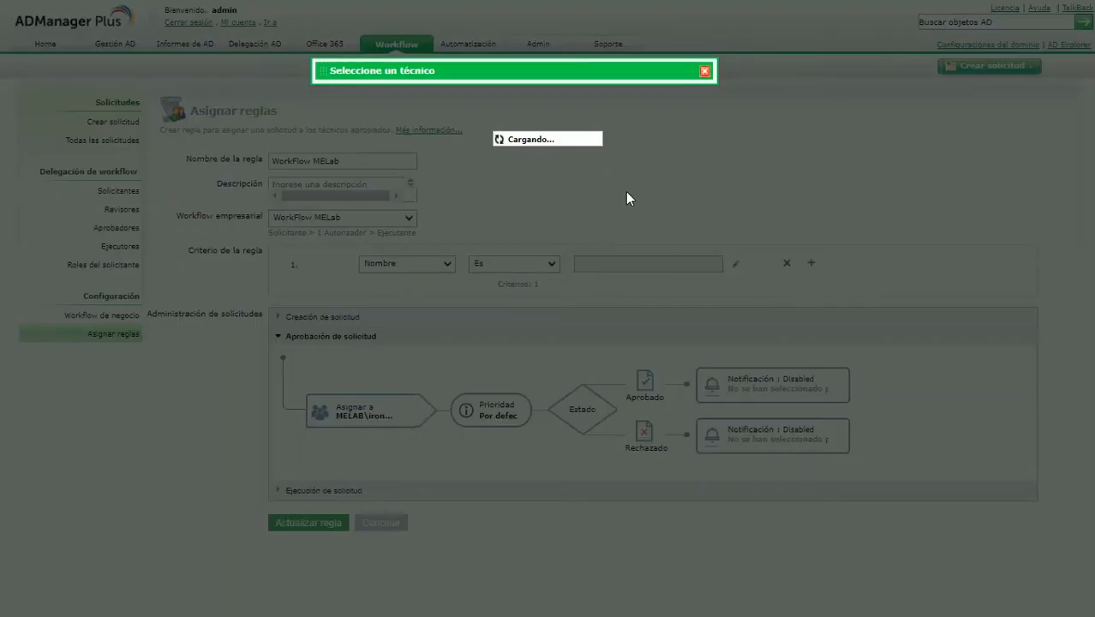
click(325, 175)
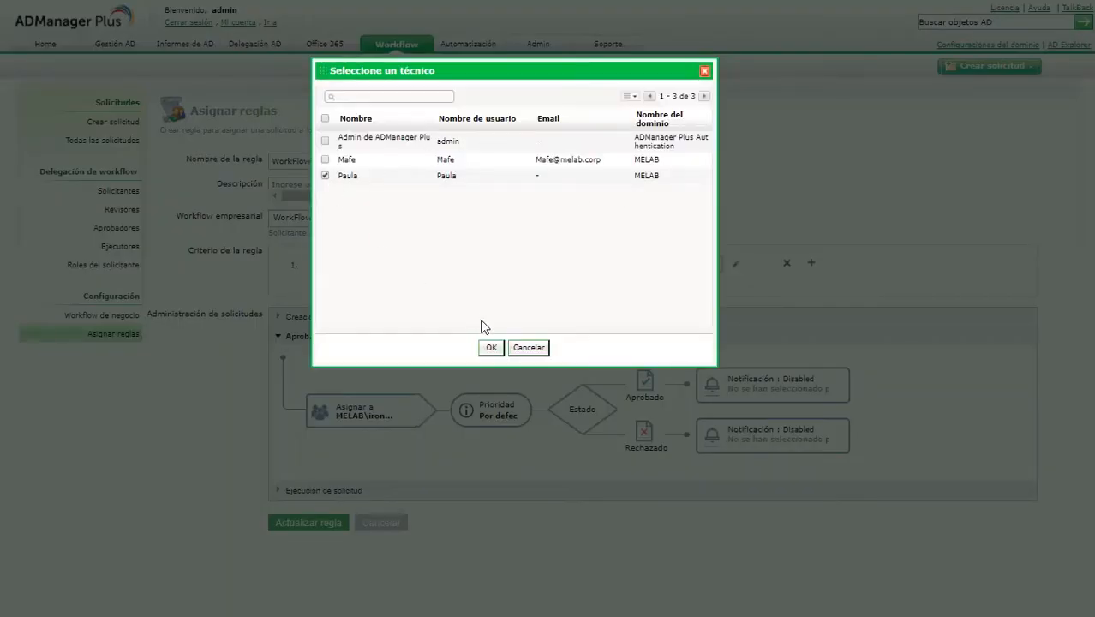
click(490, 347)
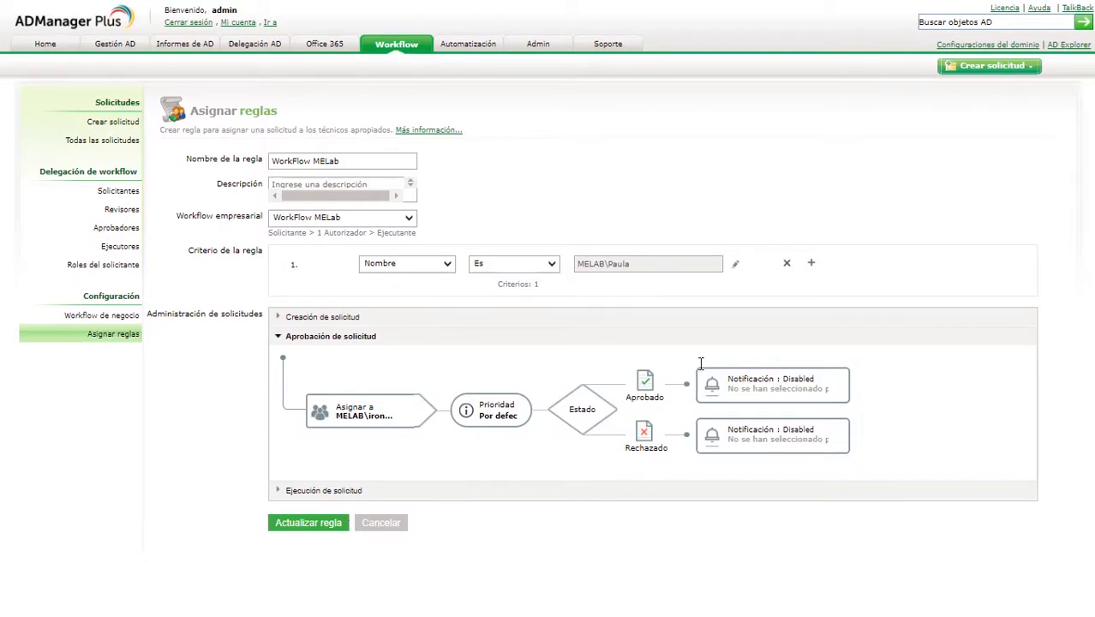
click(787, 263)
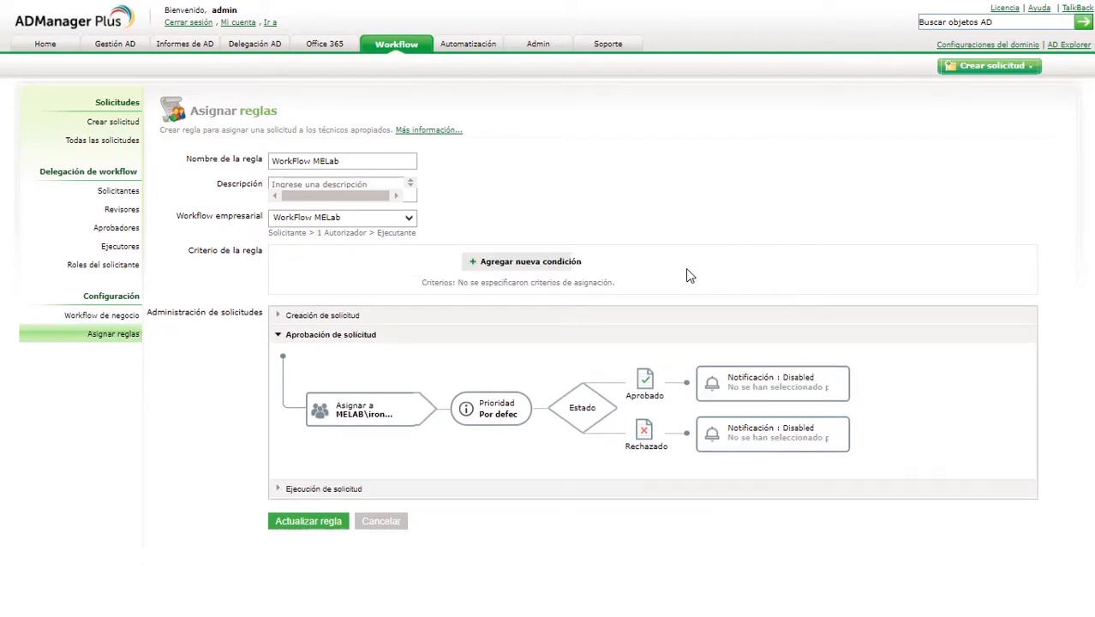
Expand the rule's request creation stage and assign request approval to aprobadorwf only, deselecting Ironman
click(279, 317)
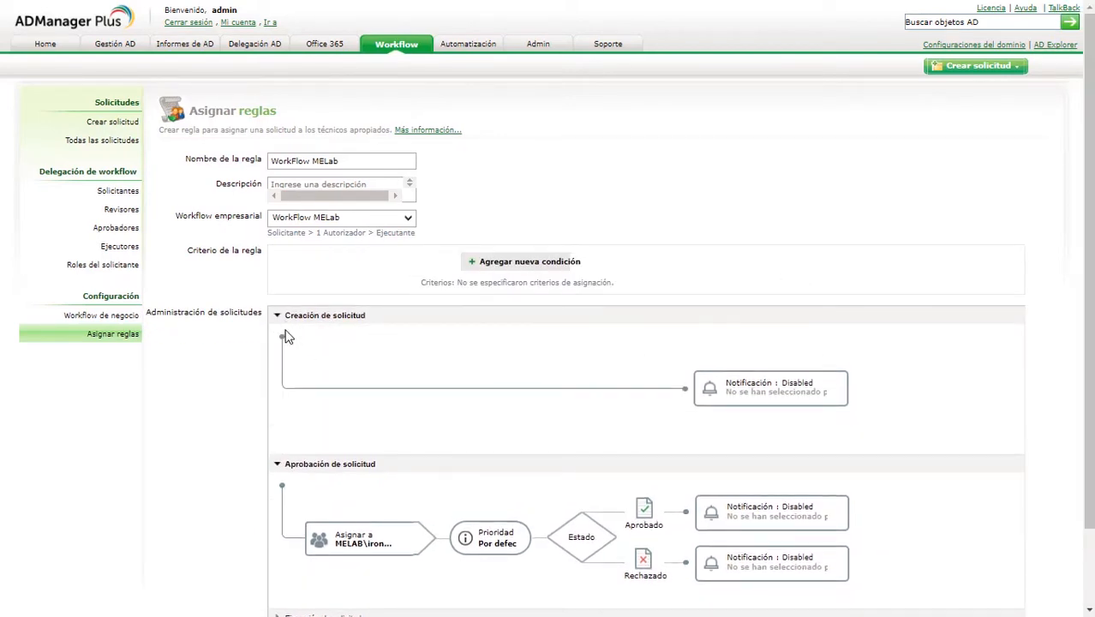
mouse_move(749, 401)
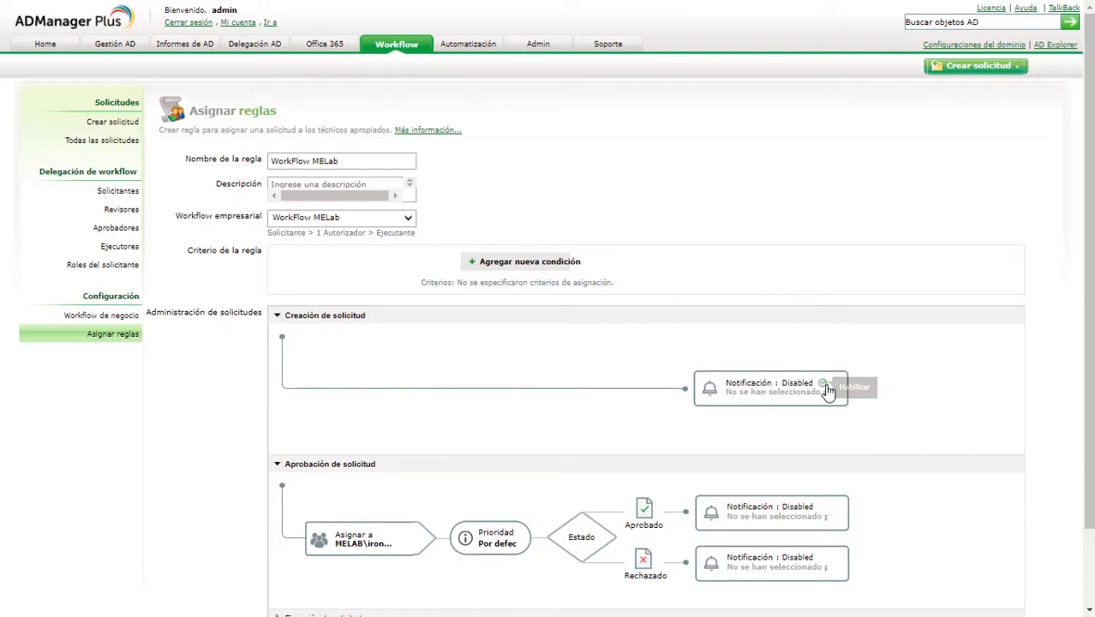
scroll(312, 354, down, 2)
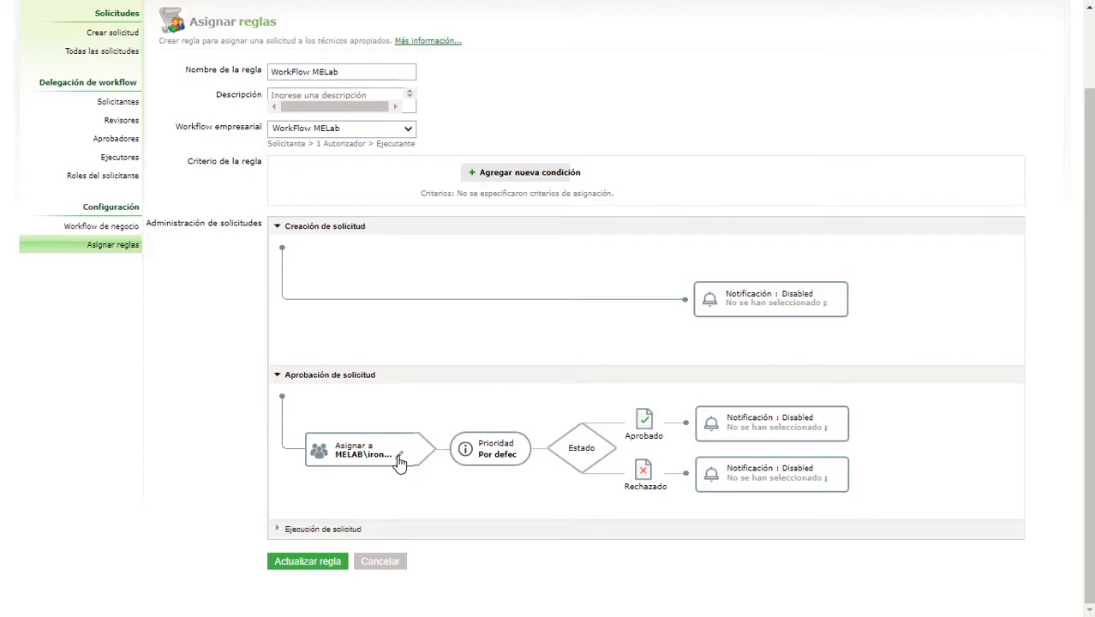
click(398, 458)
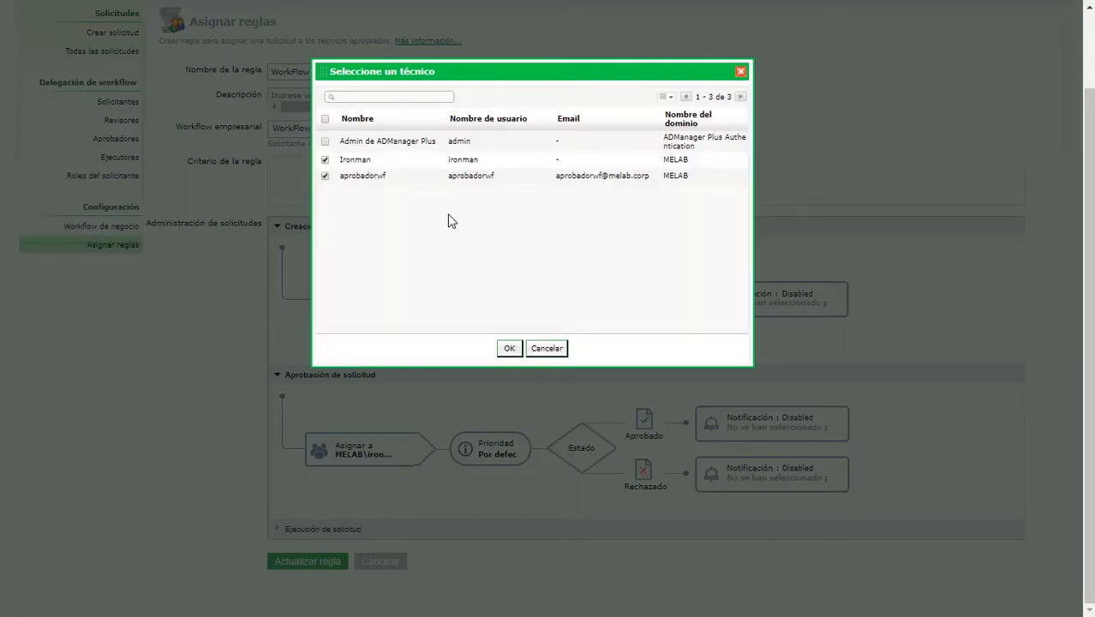
click(324, 159)
click(509, 349)
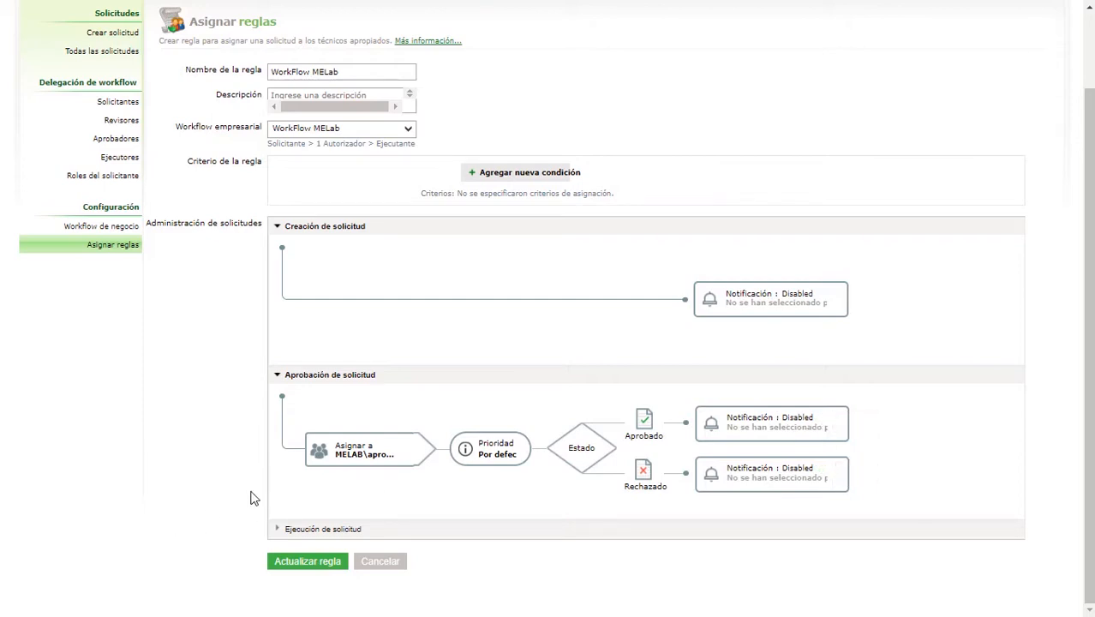
Expand the rule's request execution stage, keep only Admin de ADManager Plus as the assigned technician, and update the rule
click(278, 530)
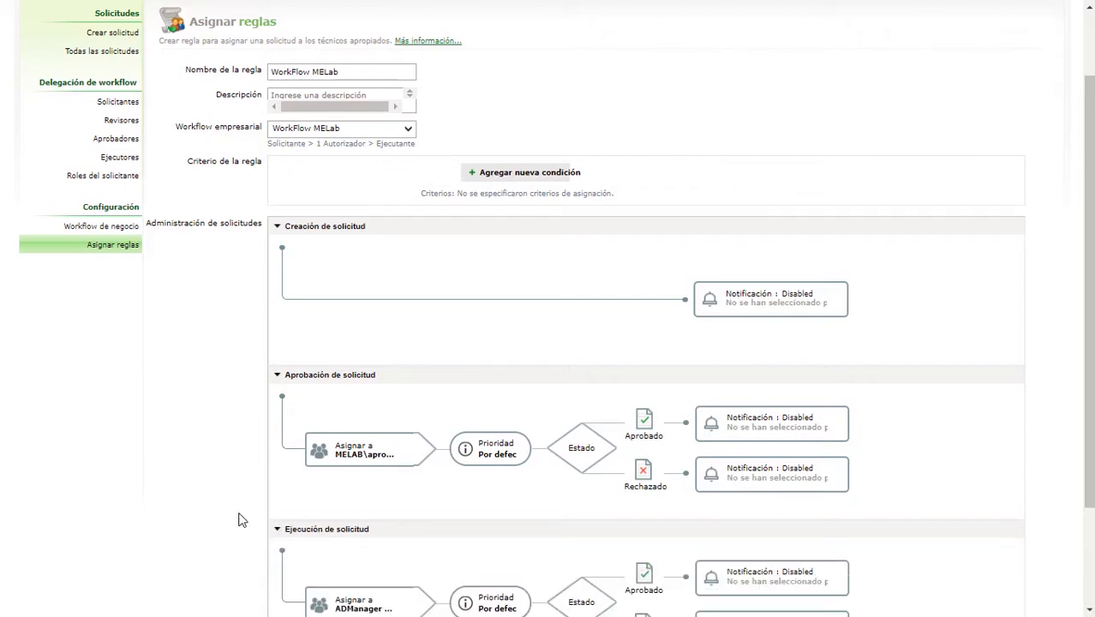
scroll(239, 520, down, 2)
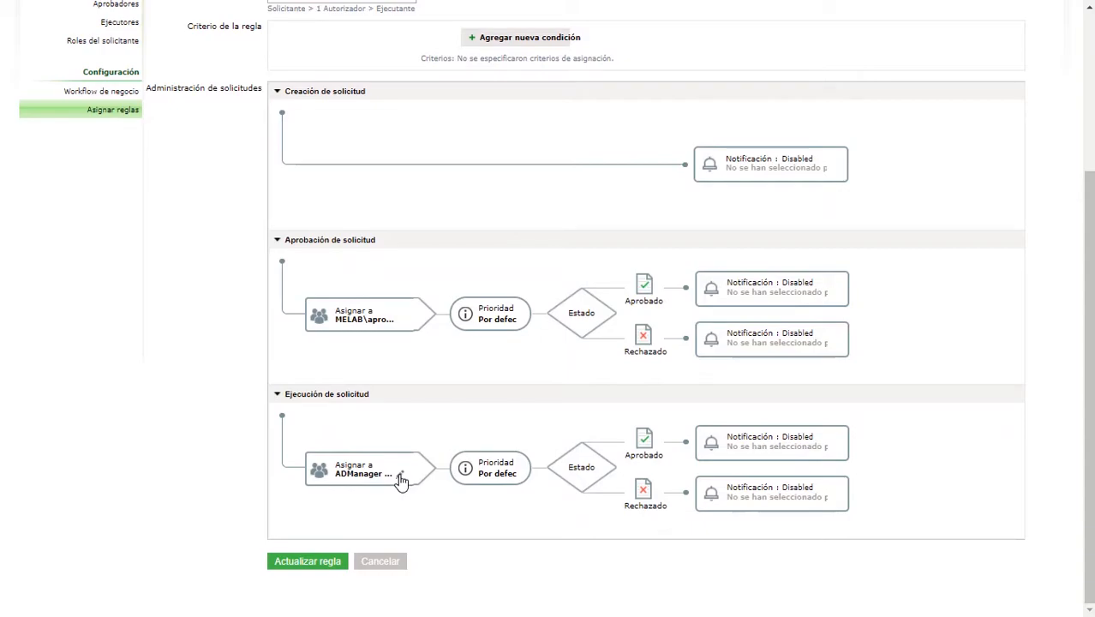
click(399, 476)
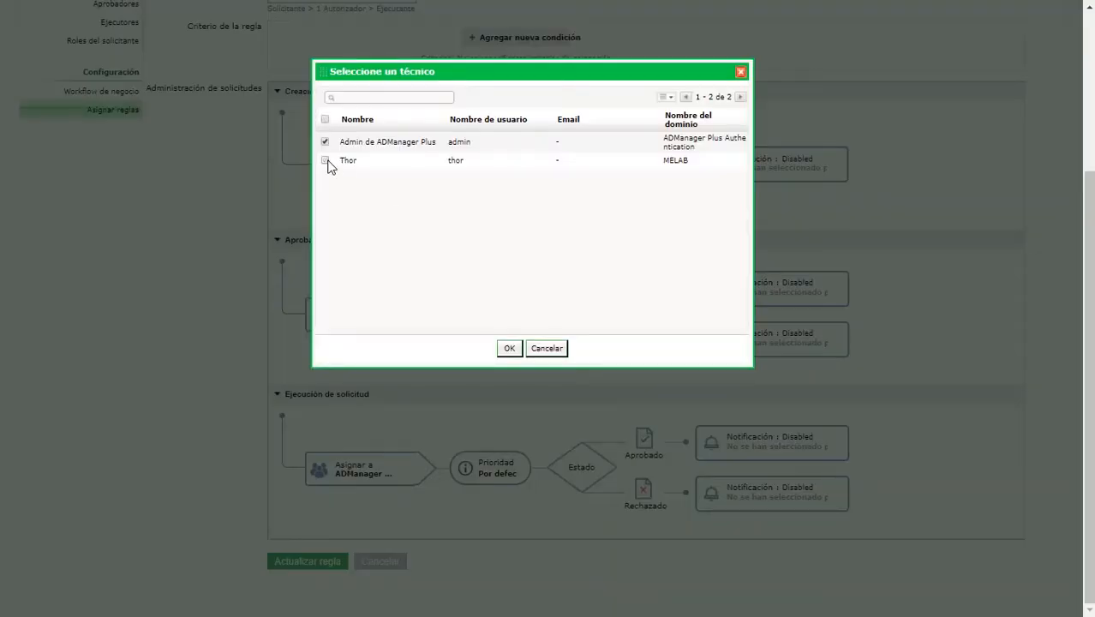
click(509, 348)
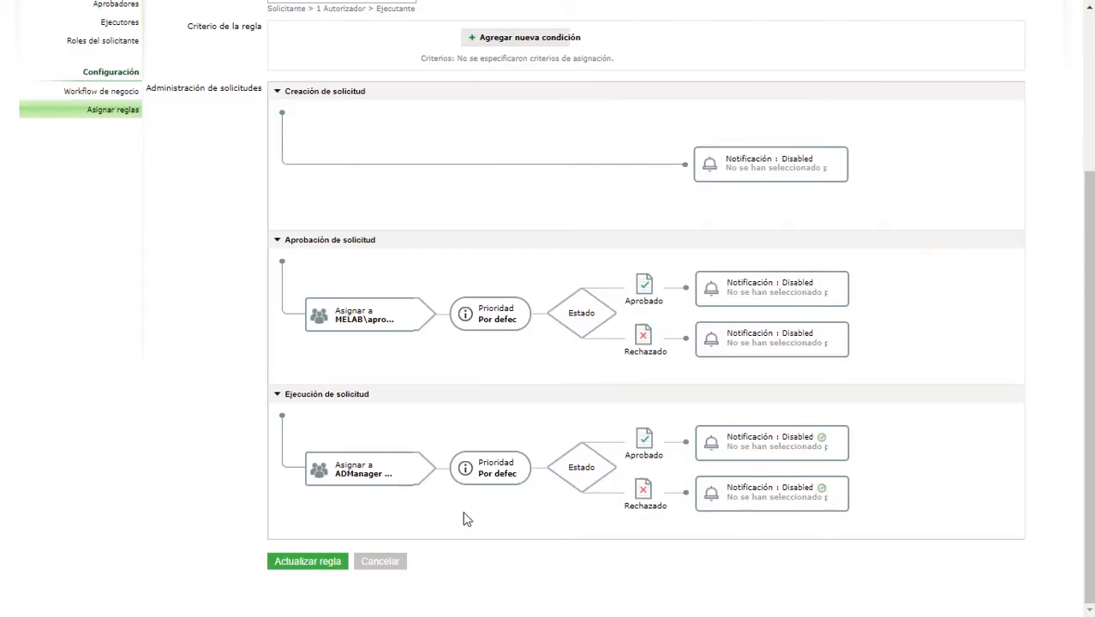
click(274, 562)
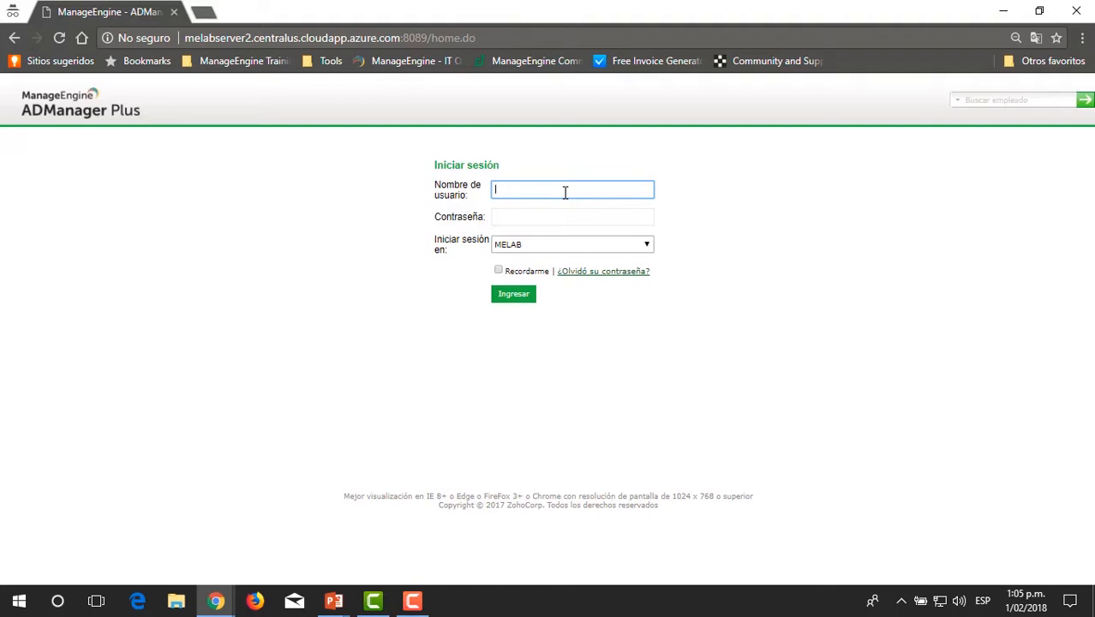
Sign in to the MELAB domain with the requester's user name and account password
text(Paula)
key(Tab)
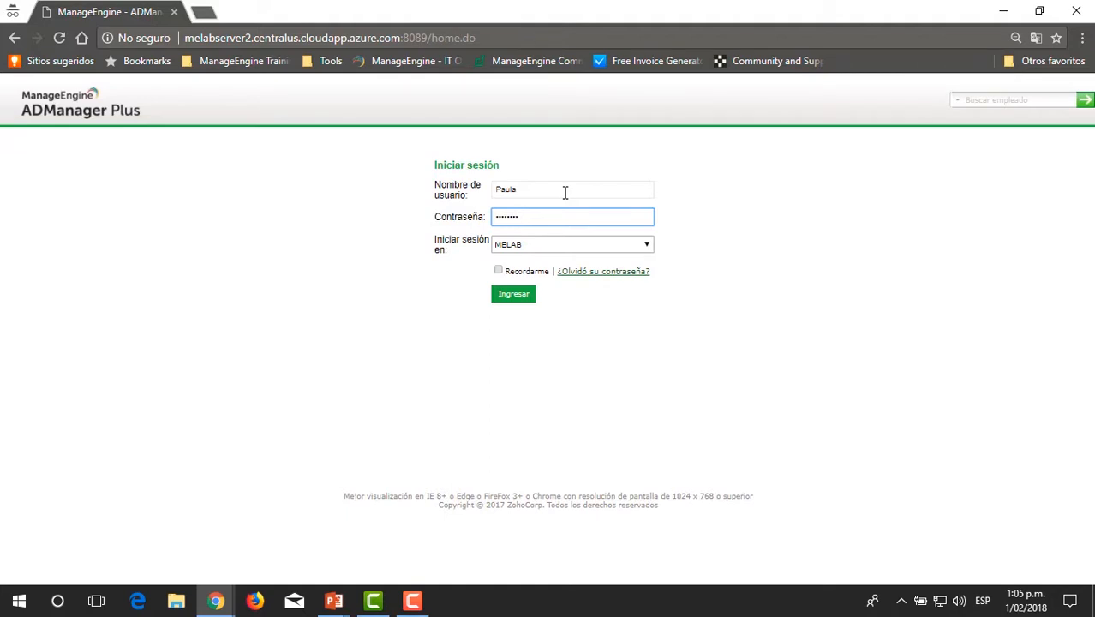
key(Return)
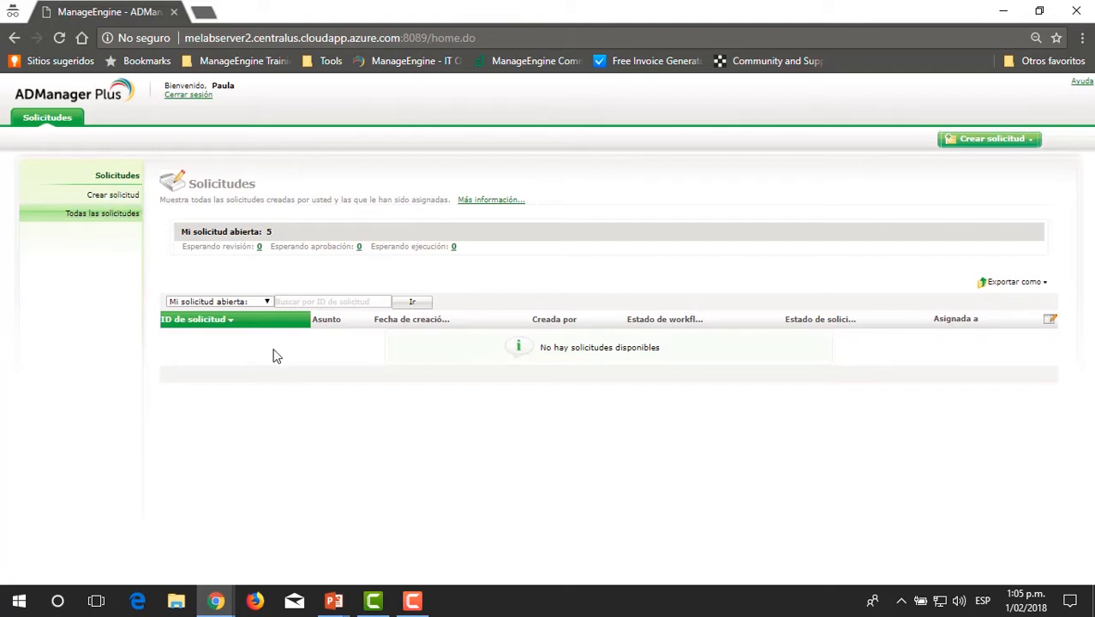
Start a request for individual user creation and apply the Financiera template to it
click(100, 192)
click(1007, 134)
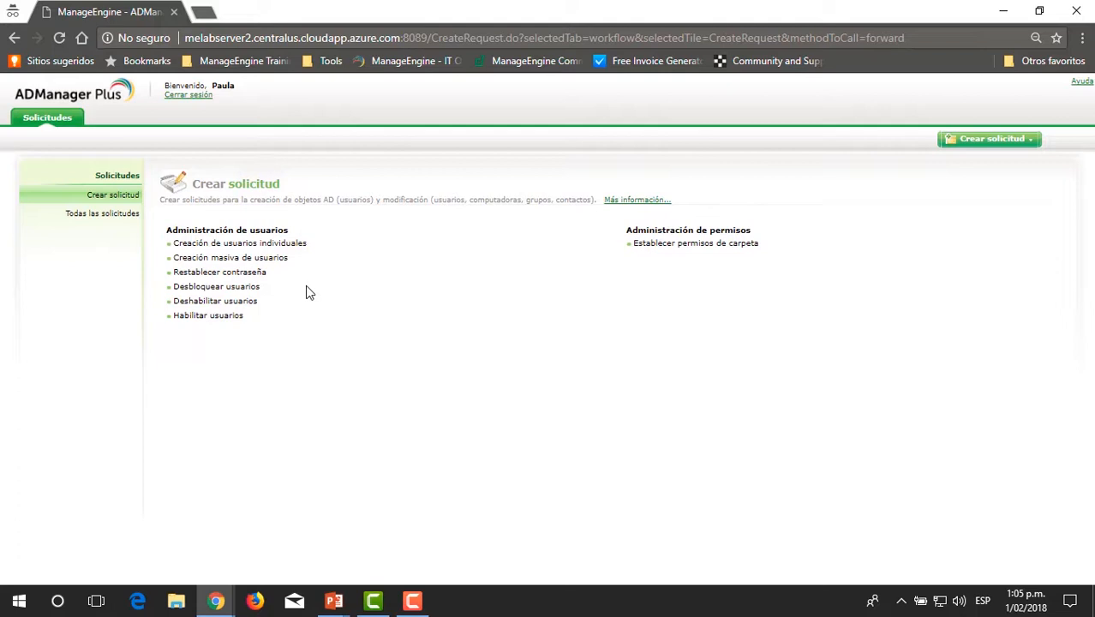
click(212, 245)
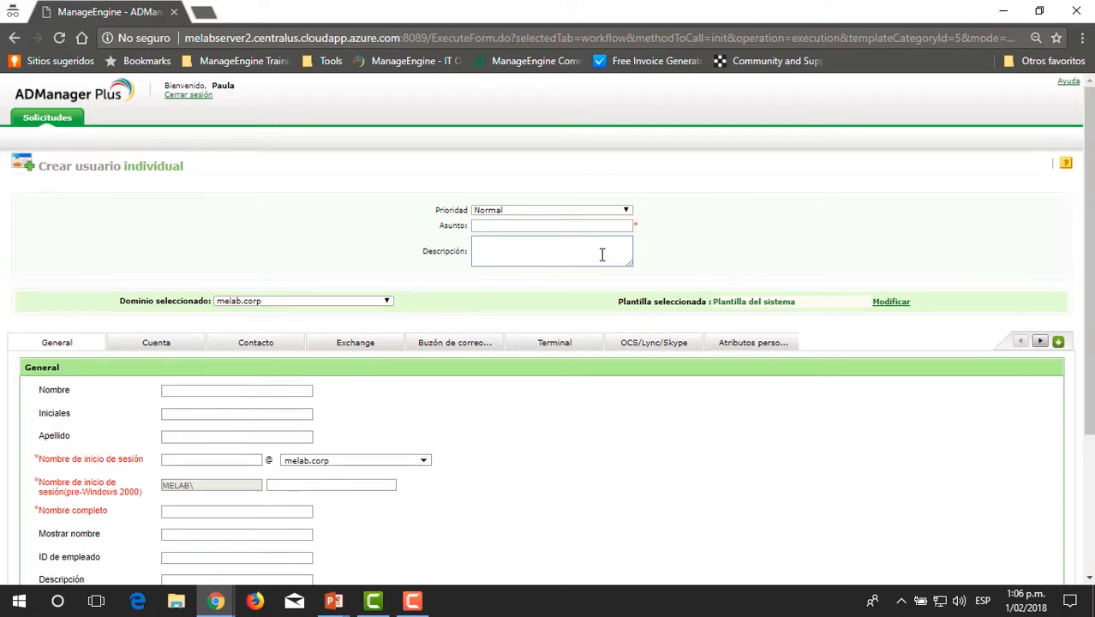
click(779, 304)
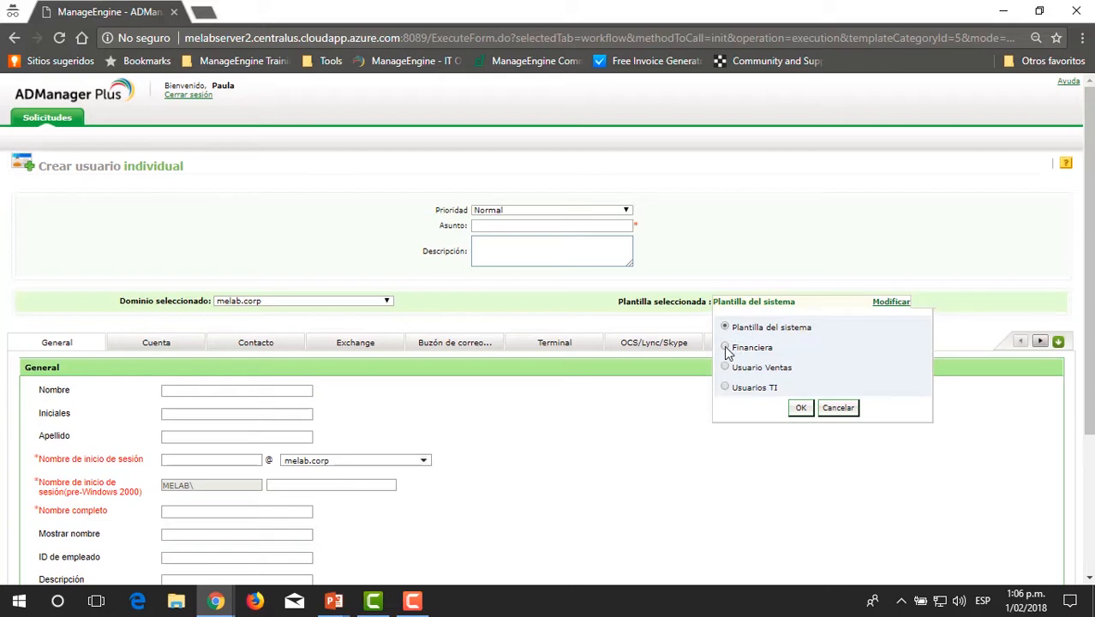
click(724, 348)
click(800, 408)
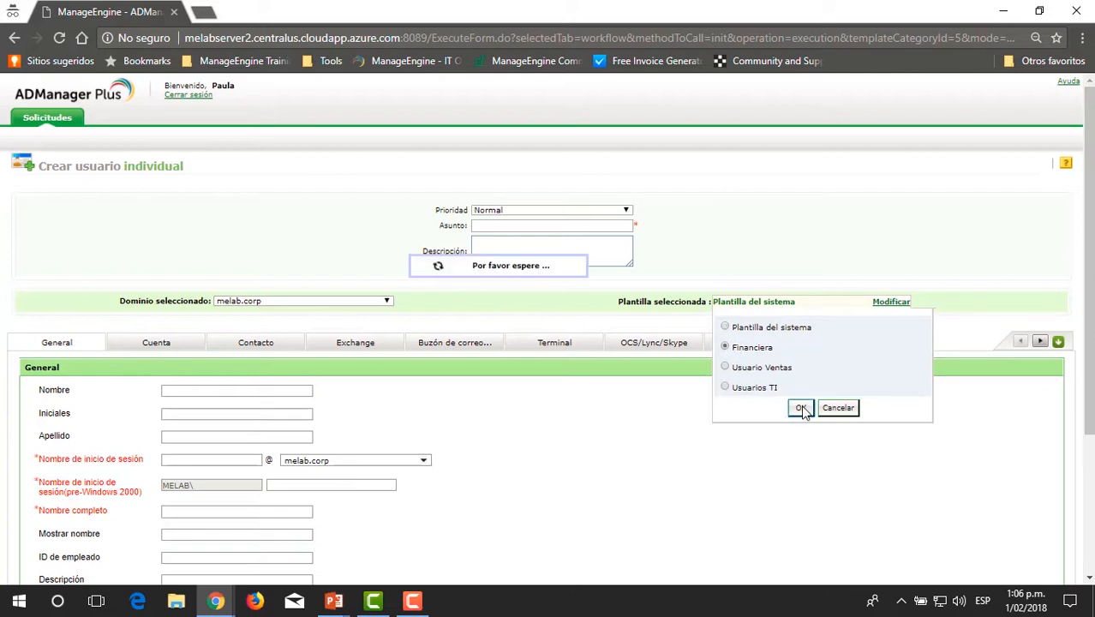
Set both the request's subject and its description to "Crear nuevo usuario"
click(504, 225)
text(Crea)
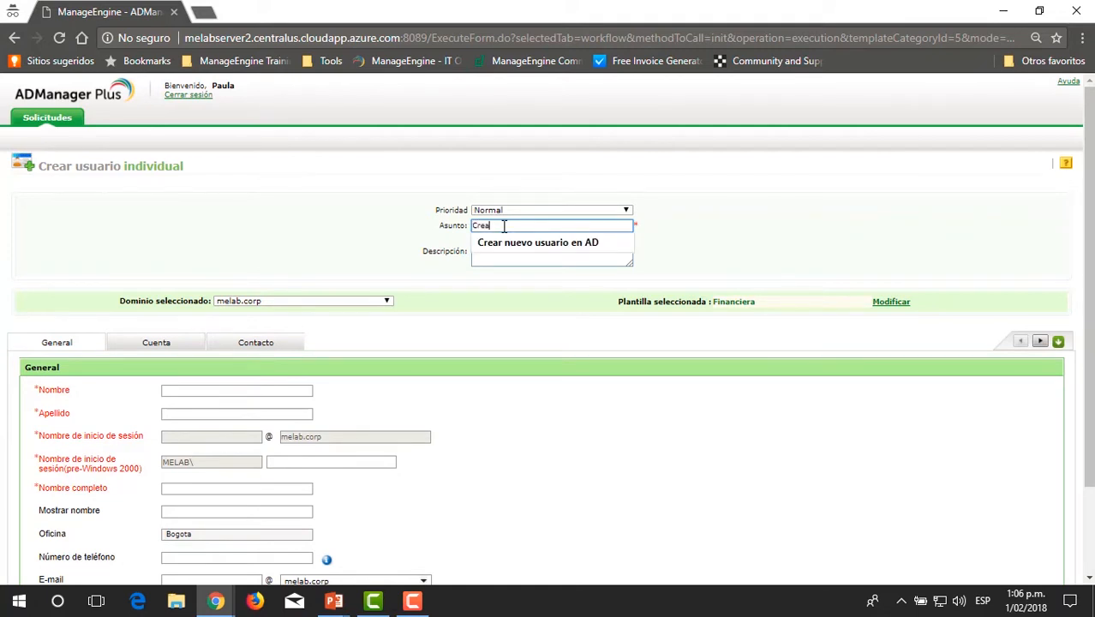
text(r nu)
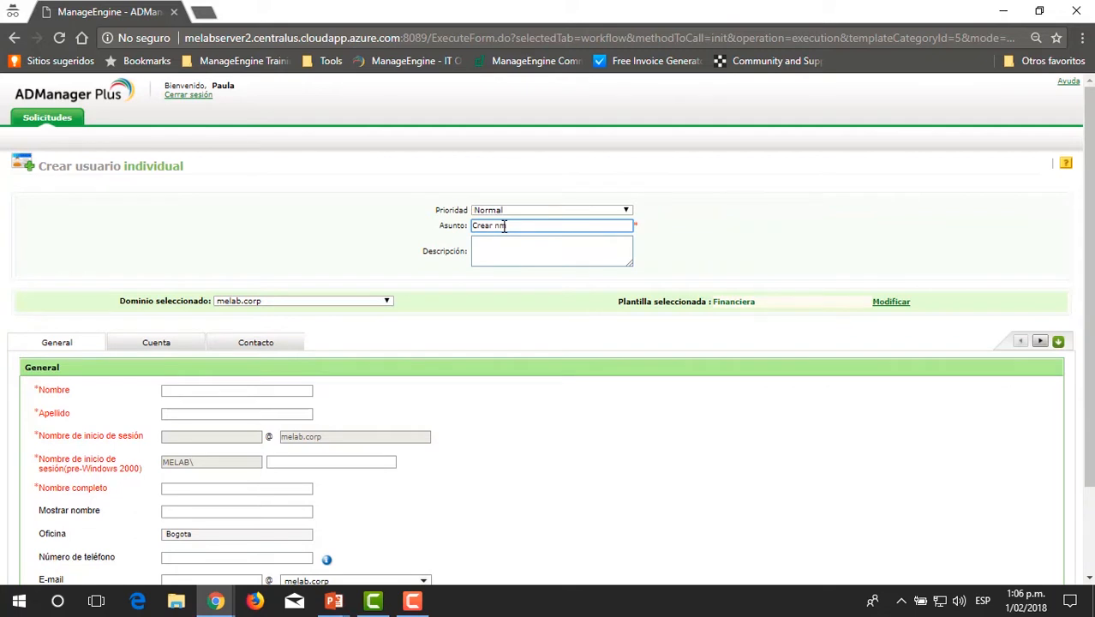
key(BackSpace)
text(usuario)
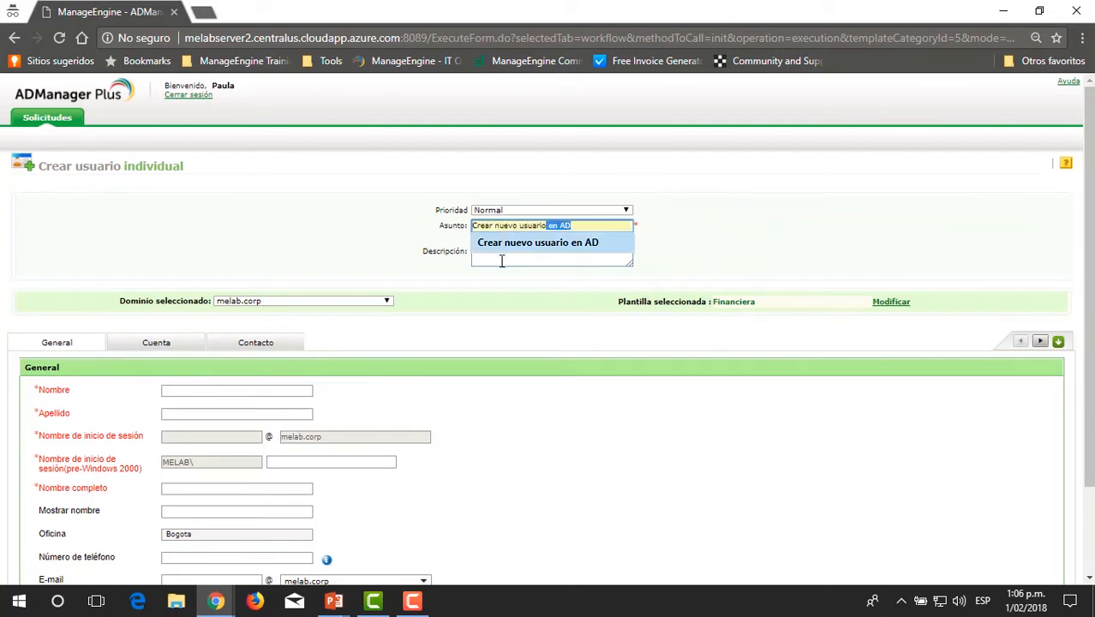
click(434, 260)
click(517, 260)
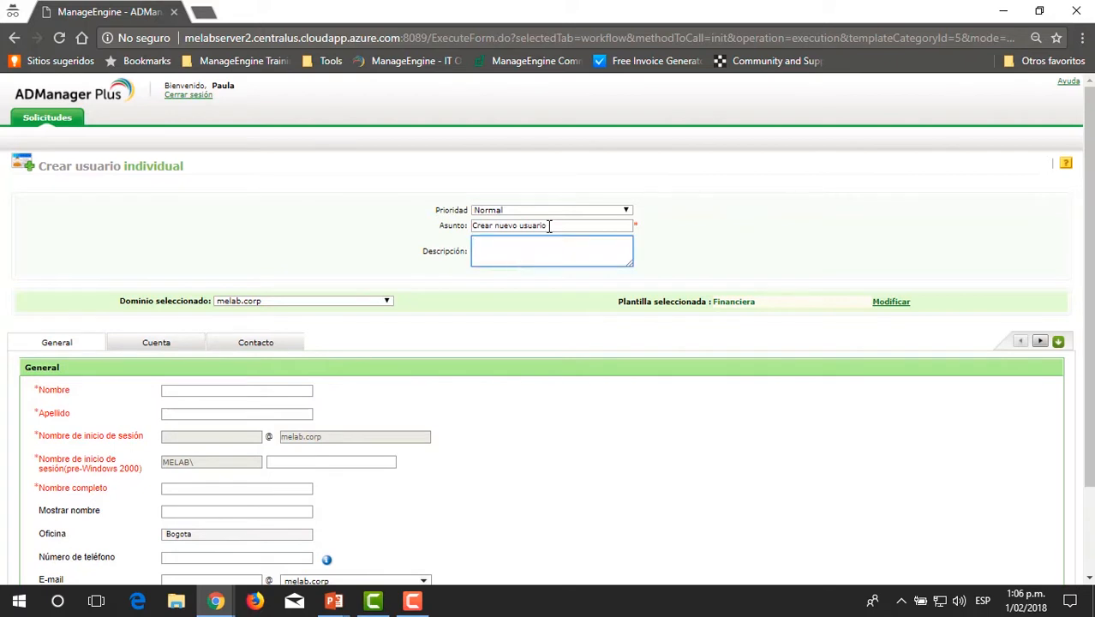
drag(549, 225, 437, 221)
key(ctrl+c)
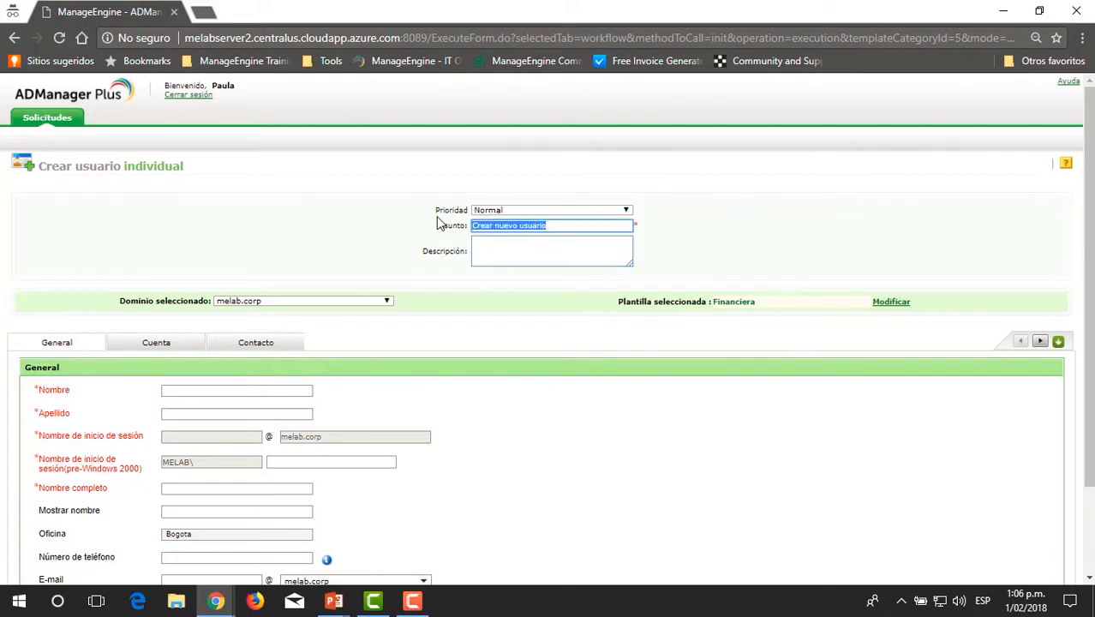
click(514, 264)
key(ctrl+v)
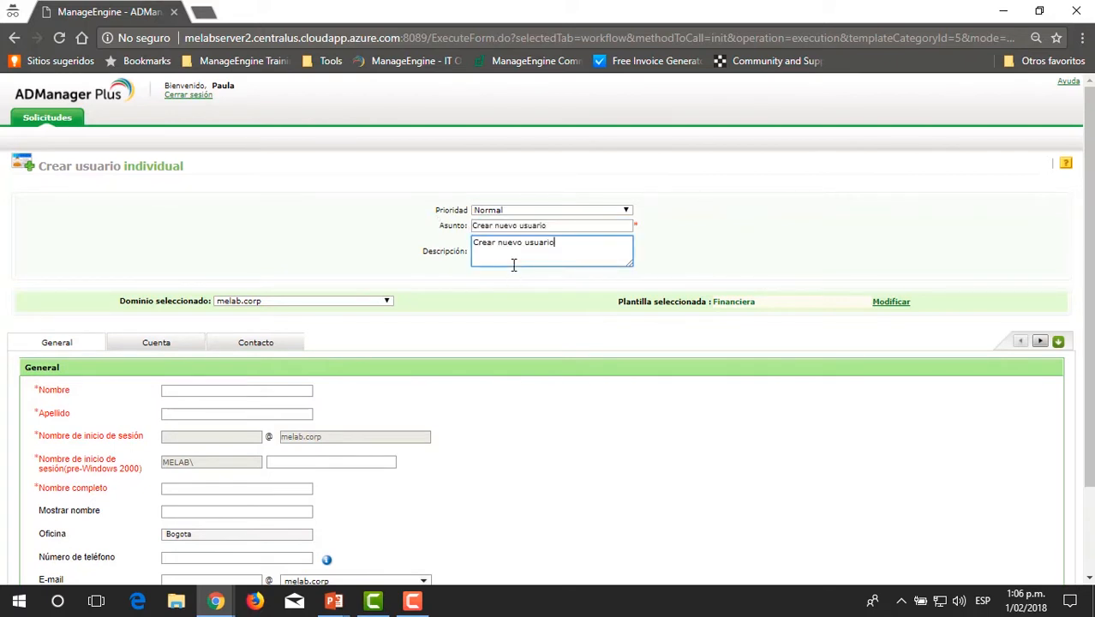
Fill in the new user's first and last name, check the account and contact details, and submit the request
scroll(265, 248, down, 2)
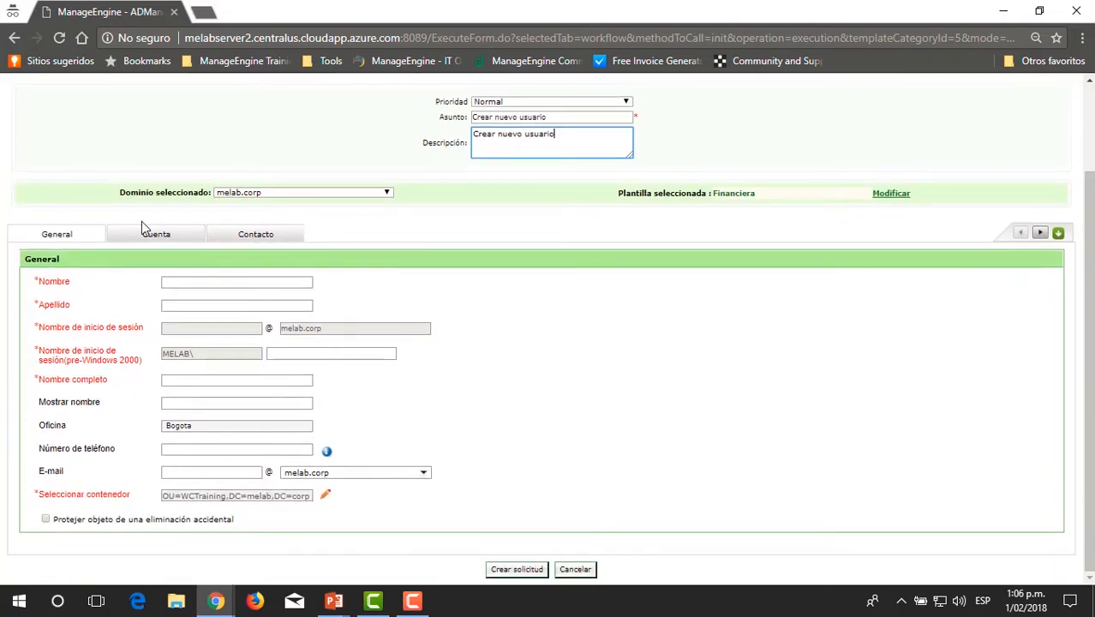
click(216, 284)
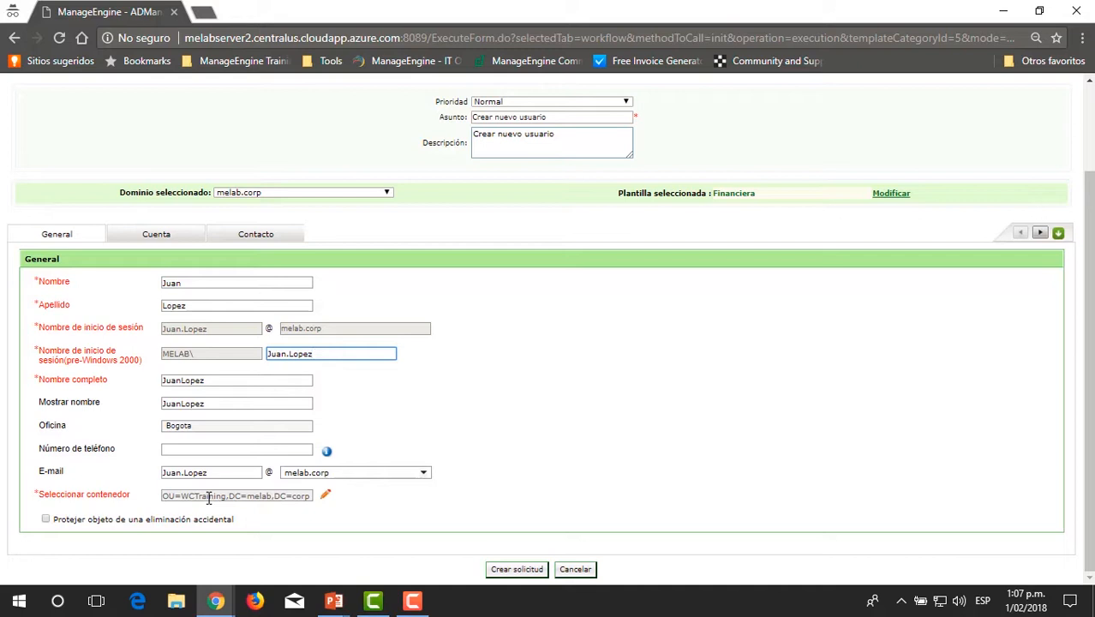
click(156, 240)
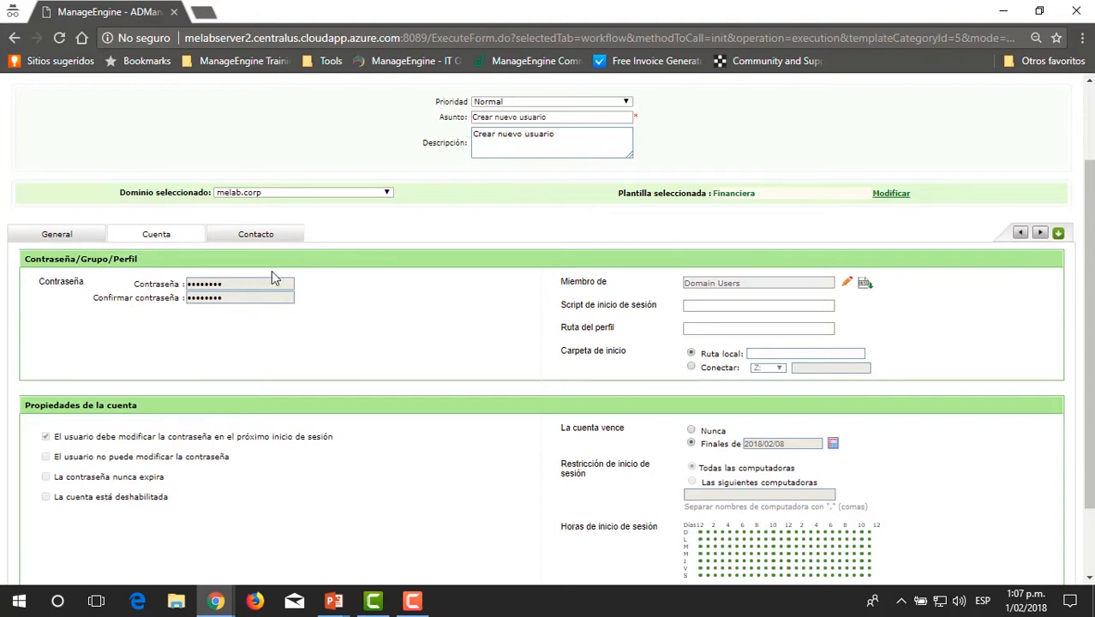
click(261, 235)
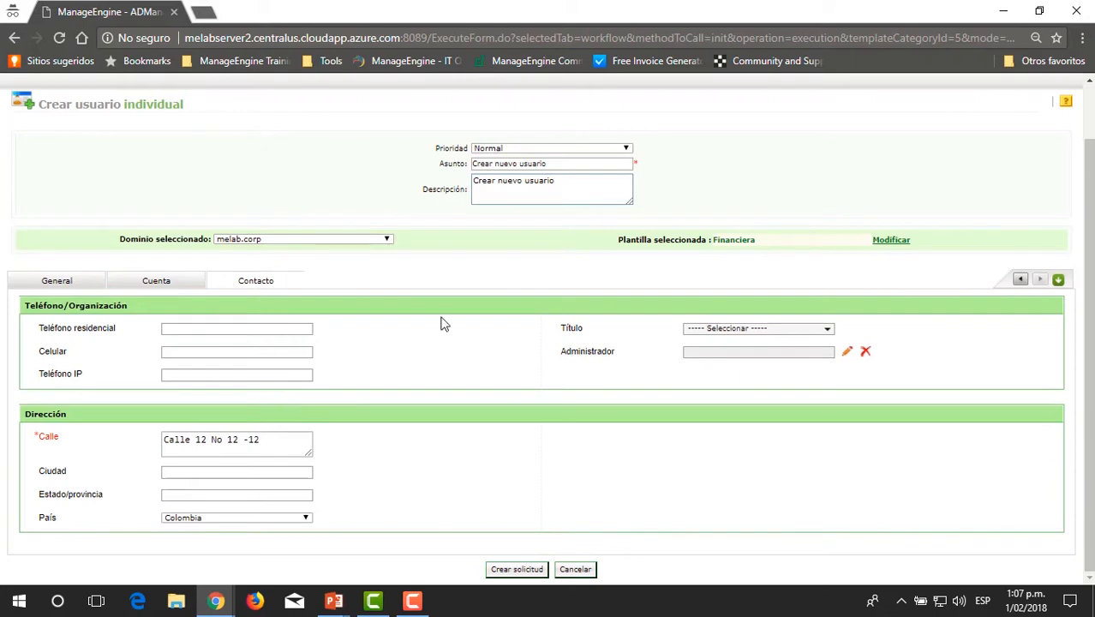
click(516, 569)
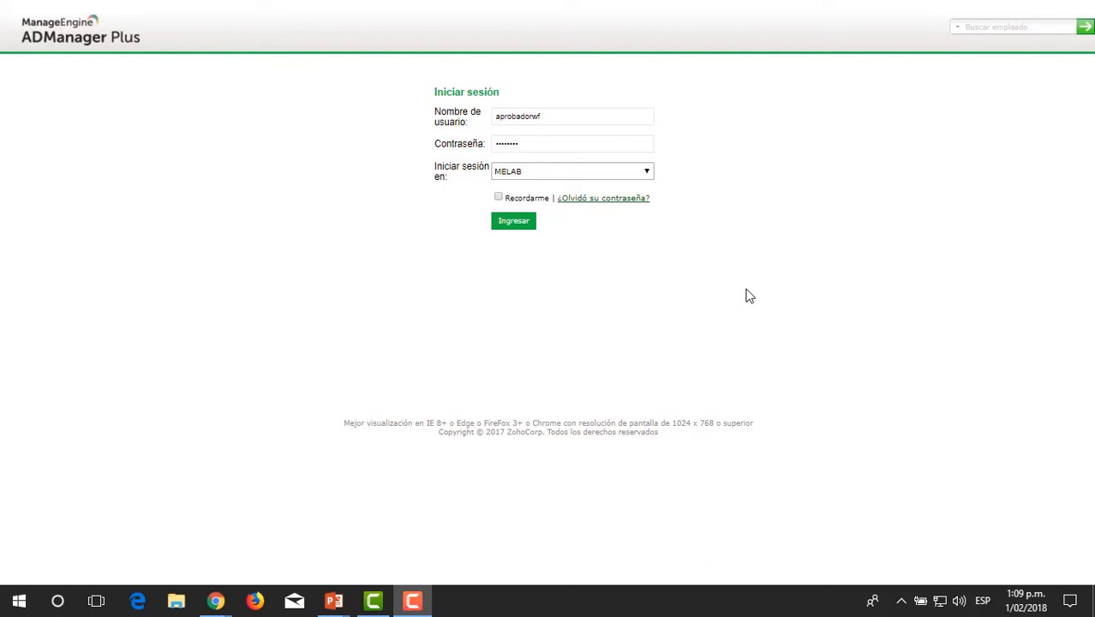
Sign in to MELAB as the approver aprobadorwf and open the assigned "Crear nuevo usuario" request
click(526, 224)
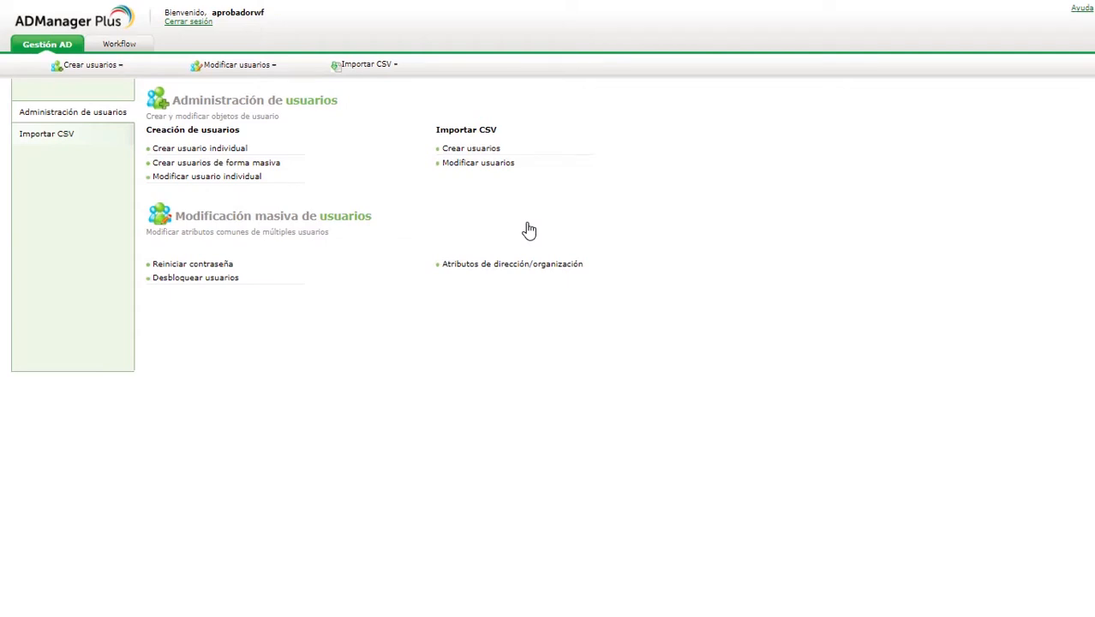
click(119, 44)
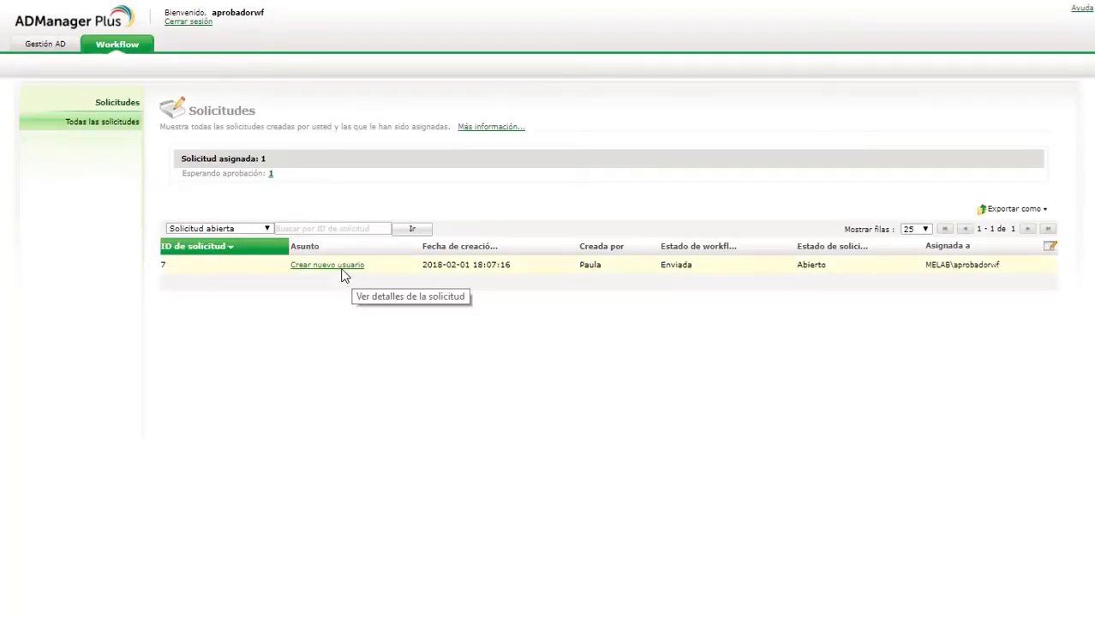
click(322, 267)
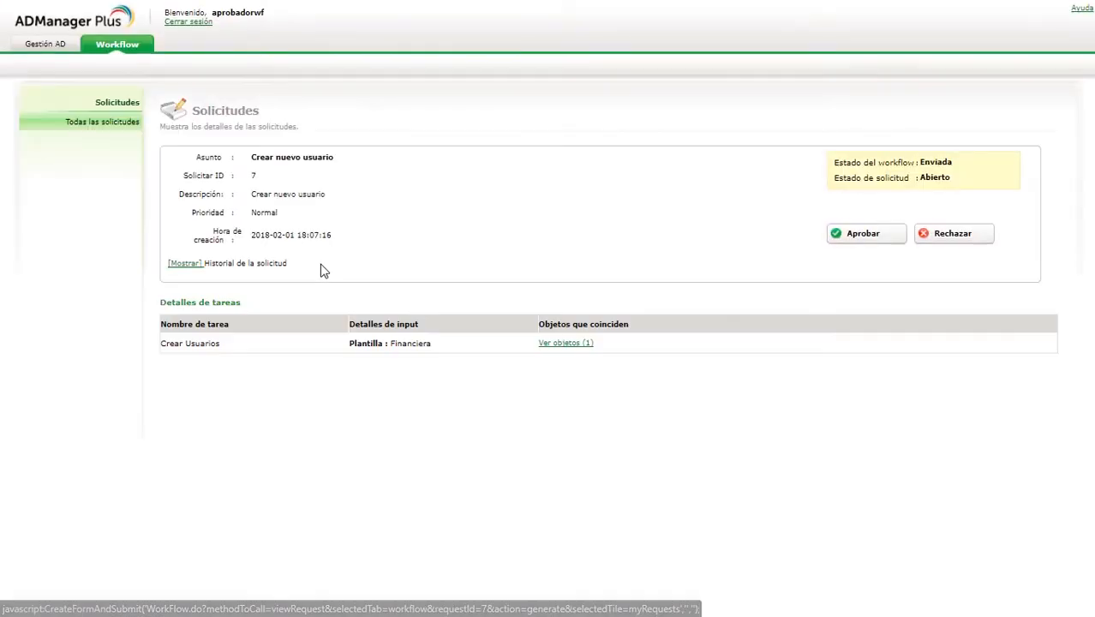
Review the request's history and the user object it contains, accept the object's details, and return to the request
click(190, 266)
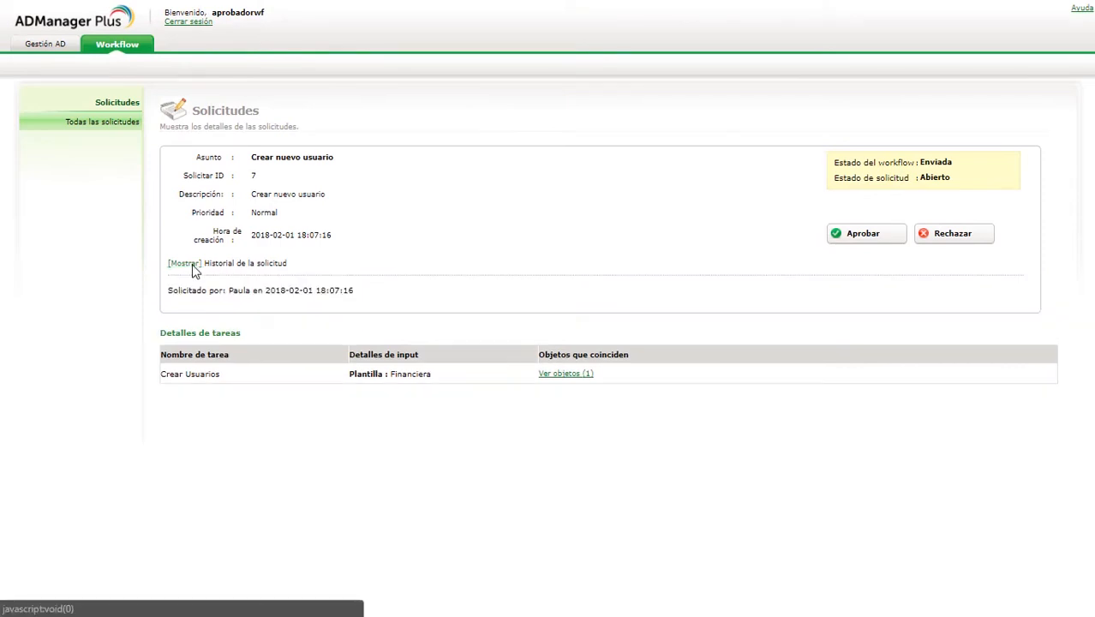
click(563, 377)
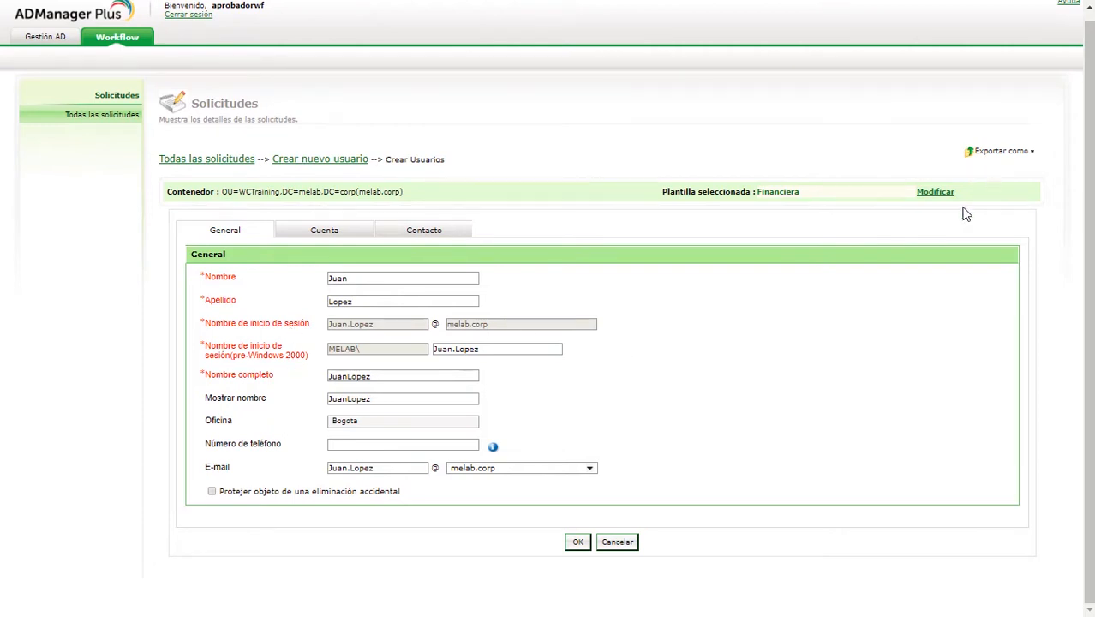
click(582, 539)
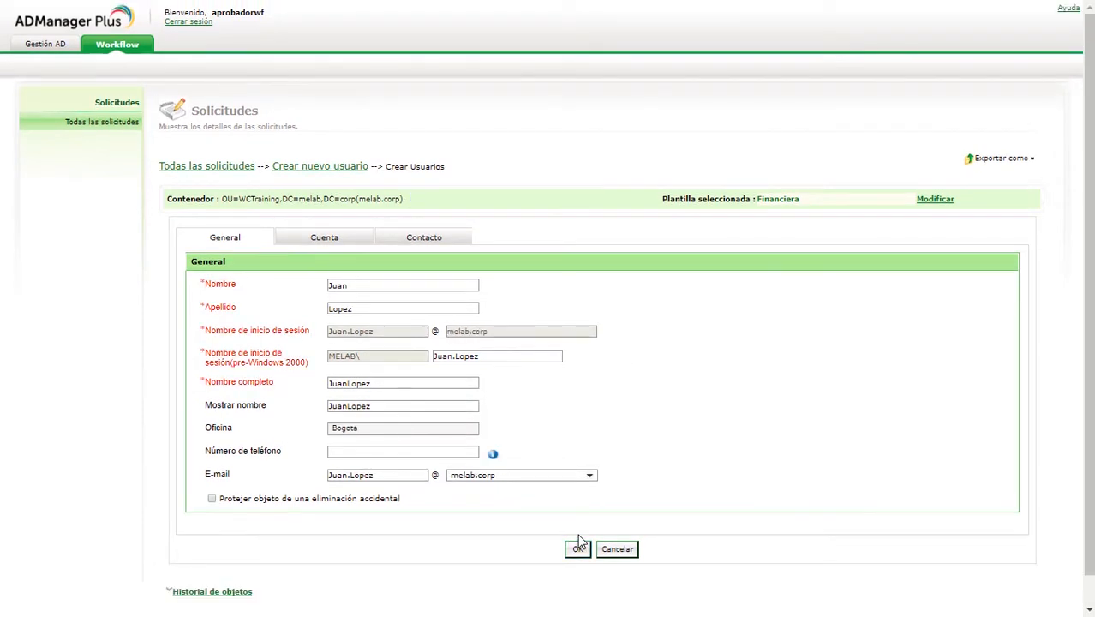
click(288, 167)
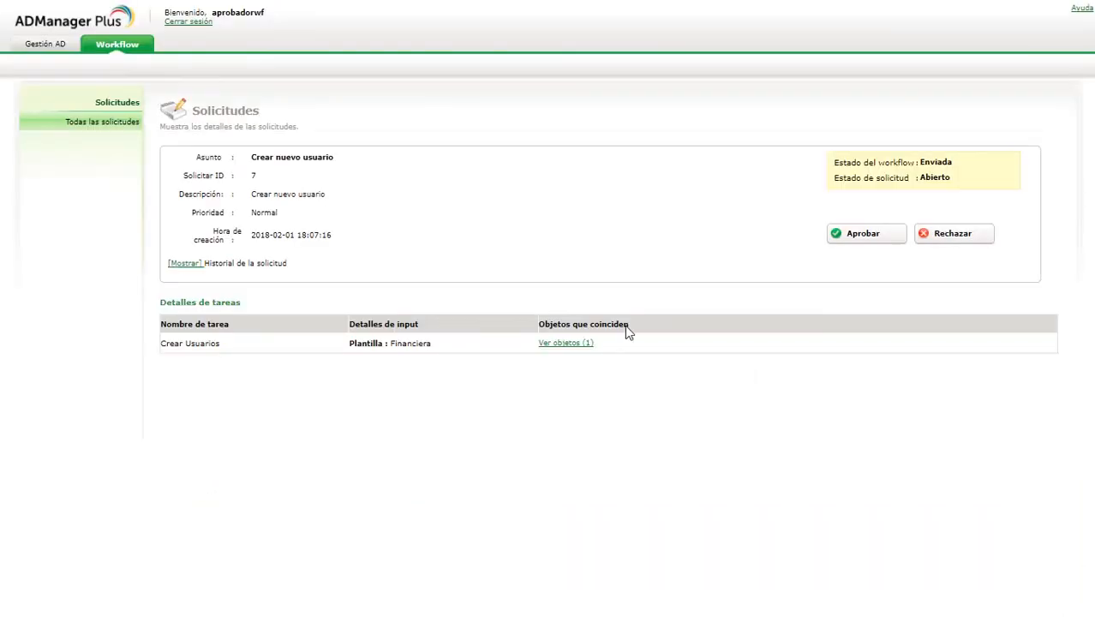
Approve the "Crear nuevo usuario" request with the comment "Ok"
click(870, 240)
click(760, 289)
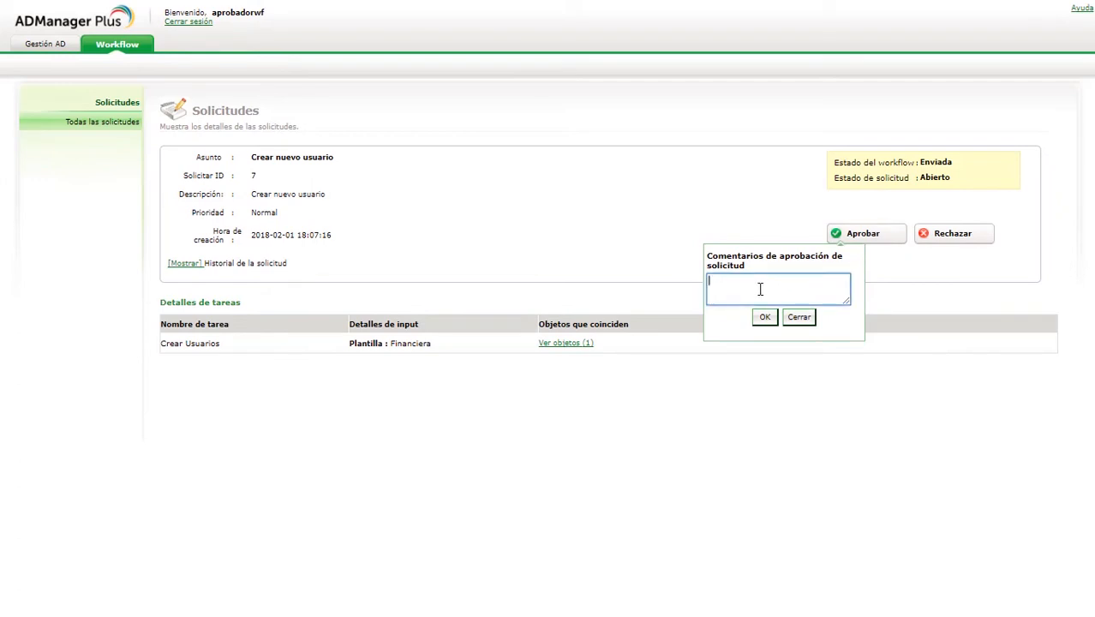
text(Ok)
click(764, 317)
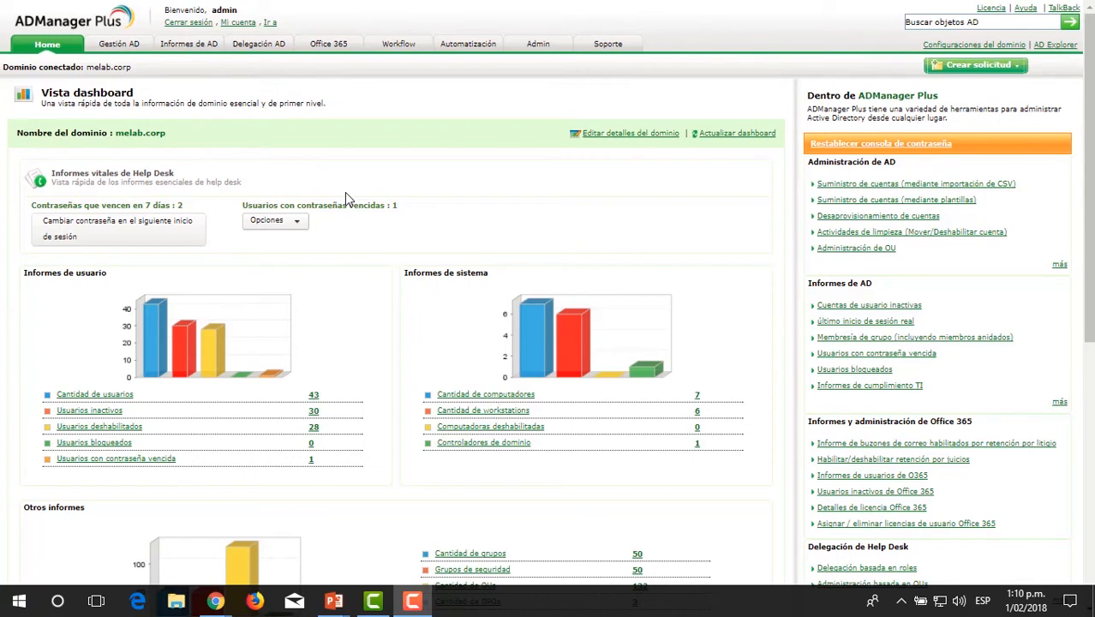
In the admin session, open the "Crear nuevo usuario" request and examine its history and the user object it contains
click(408, 47)
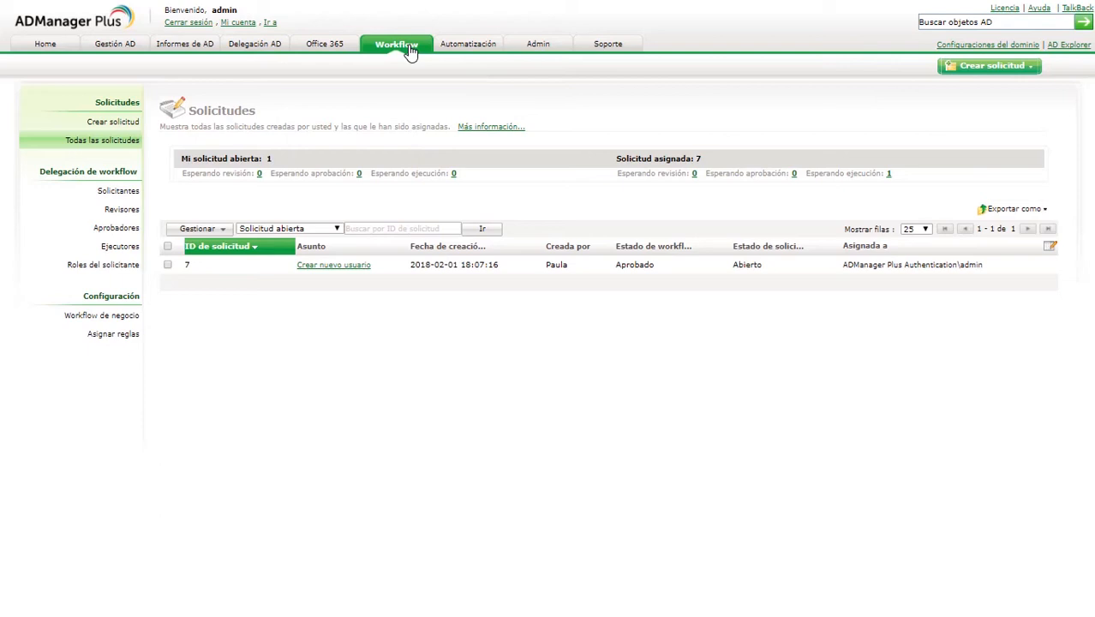
click(325, 267)
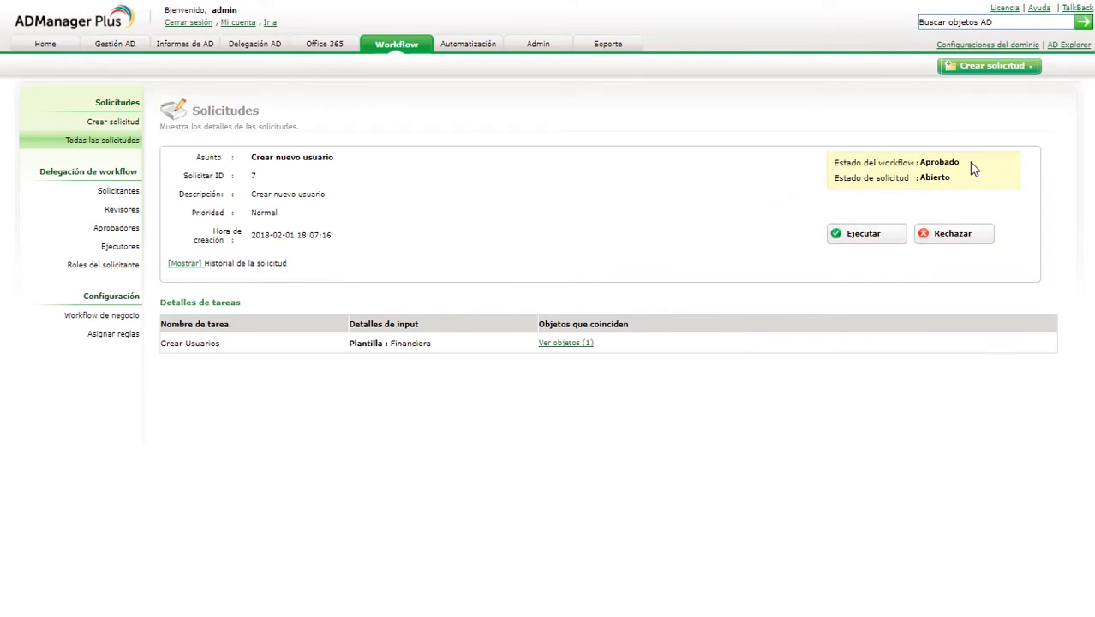
click(184, 264)
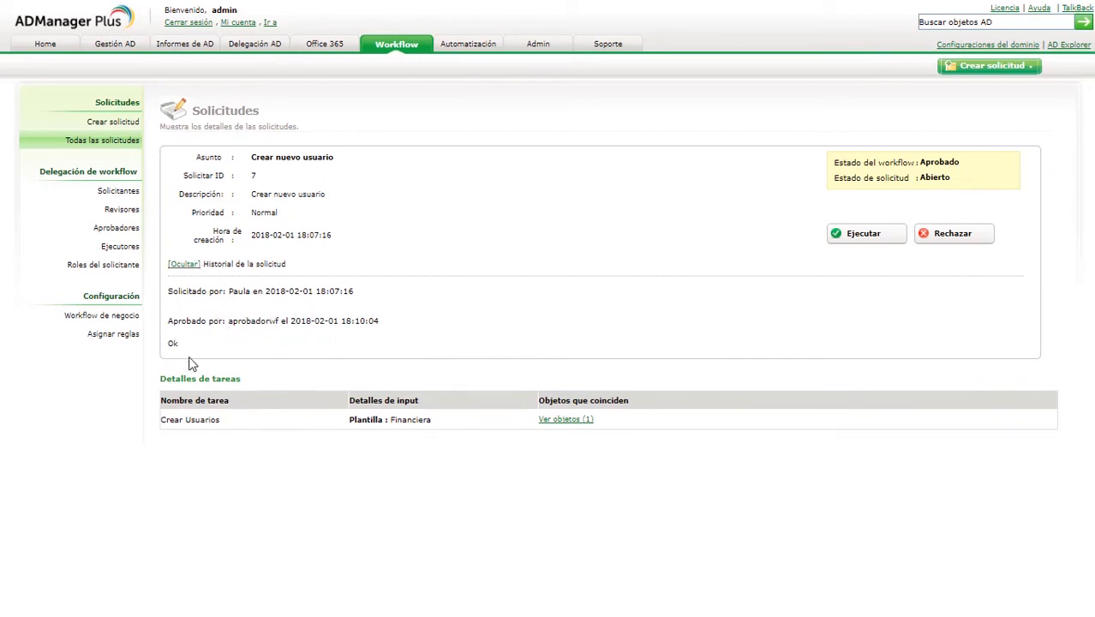
click(553, 420)
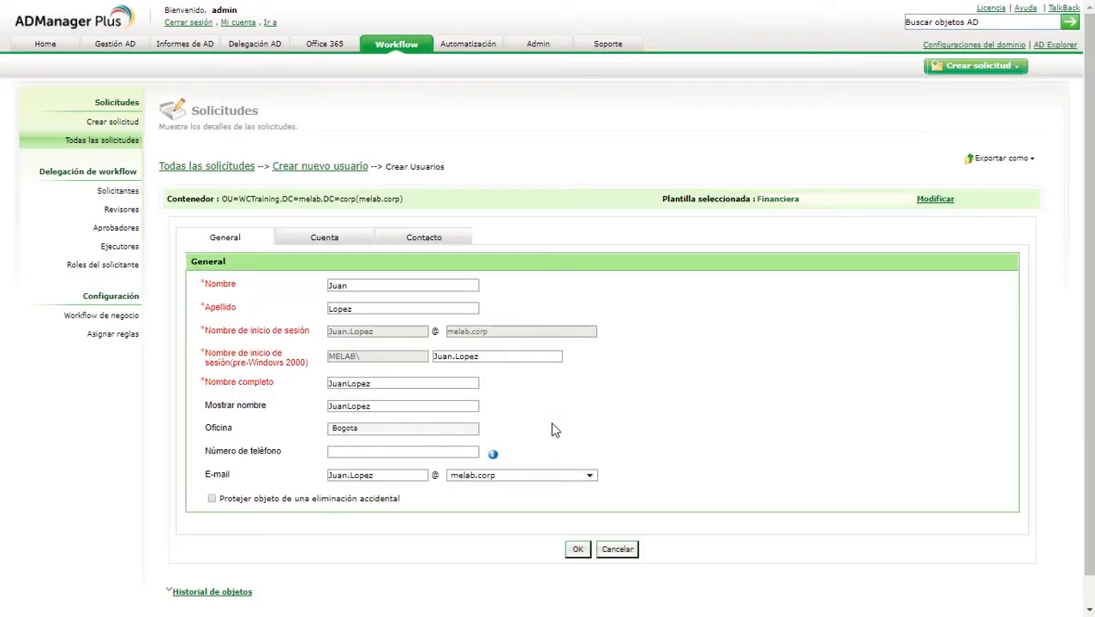
Return to the "Crear nuevo usuario" request, execute it with the comment "ok", and view the status of its created object
click(346, 168)
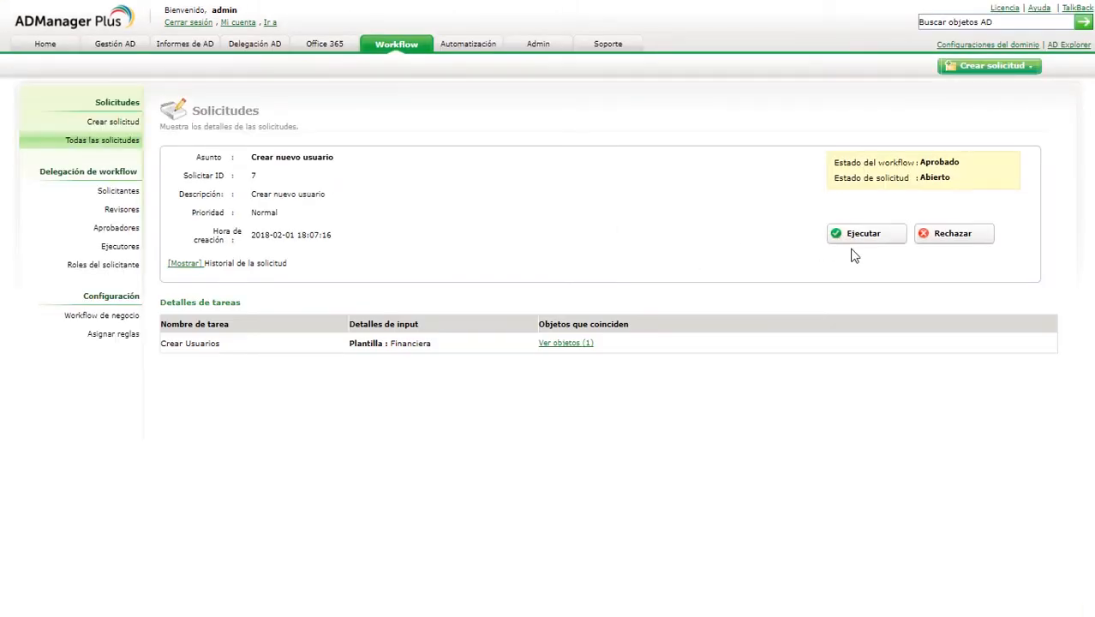
click(852, 235)
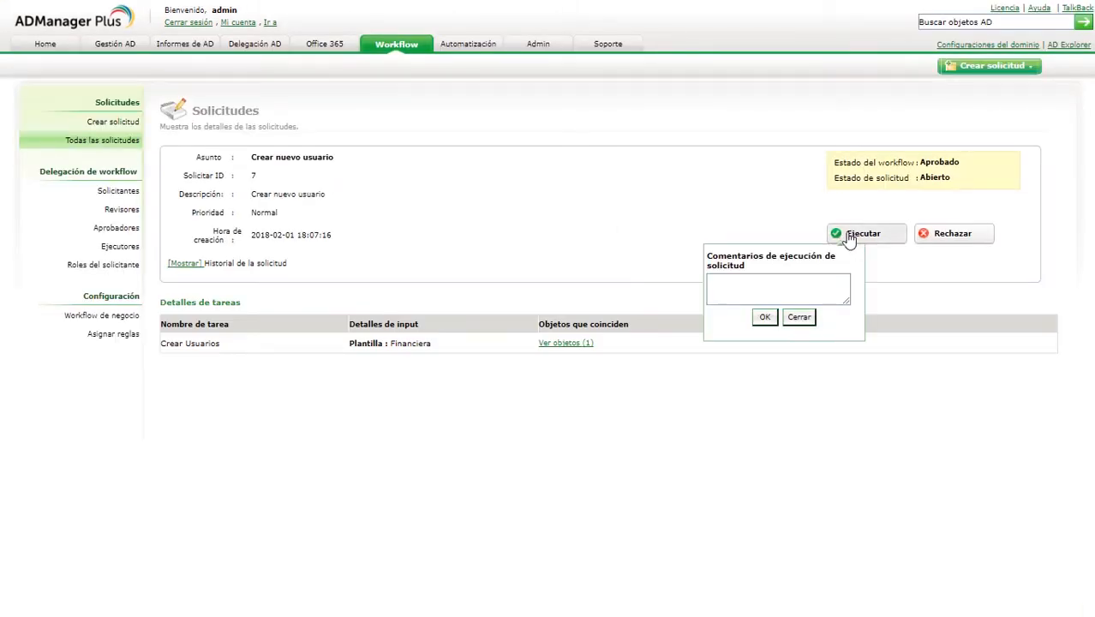
click(771, 279)
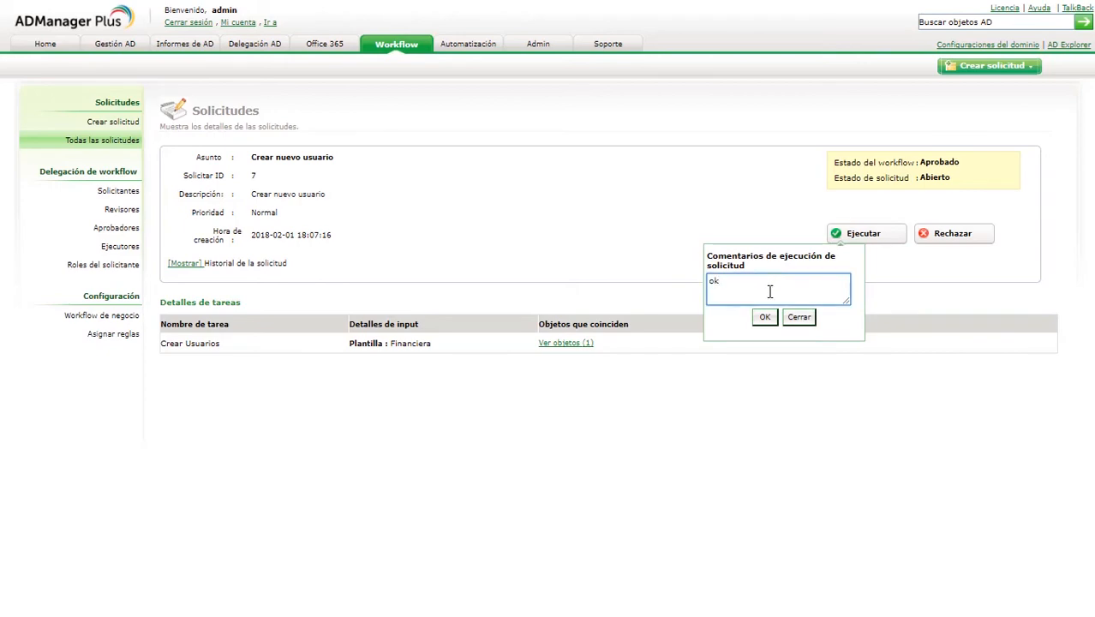
click(764, 317)
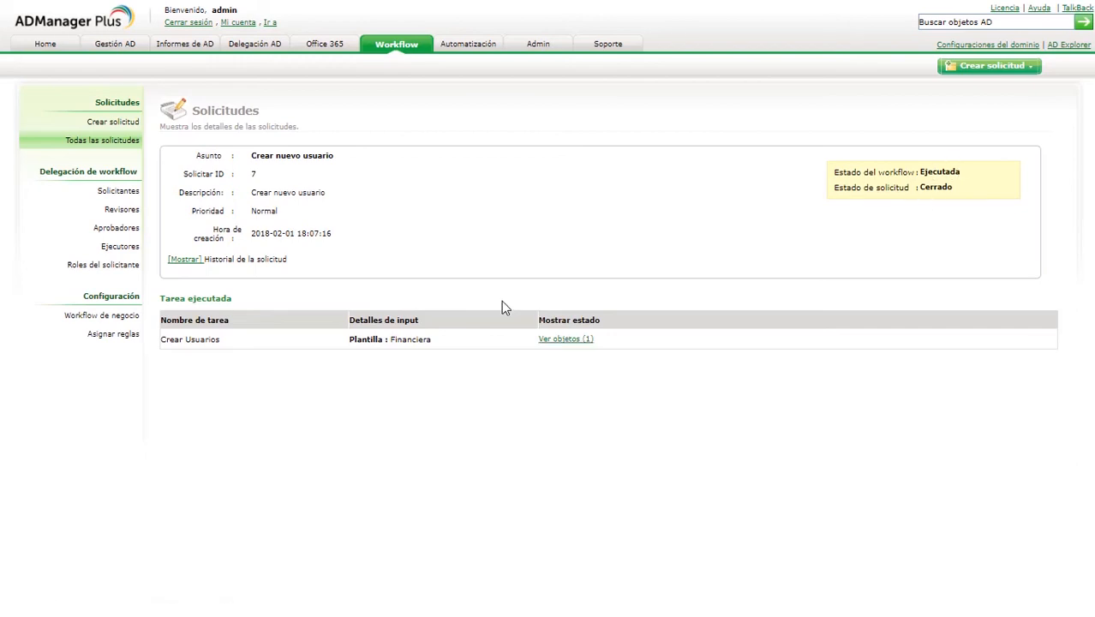
click(560, 342)
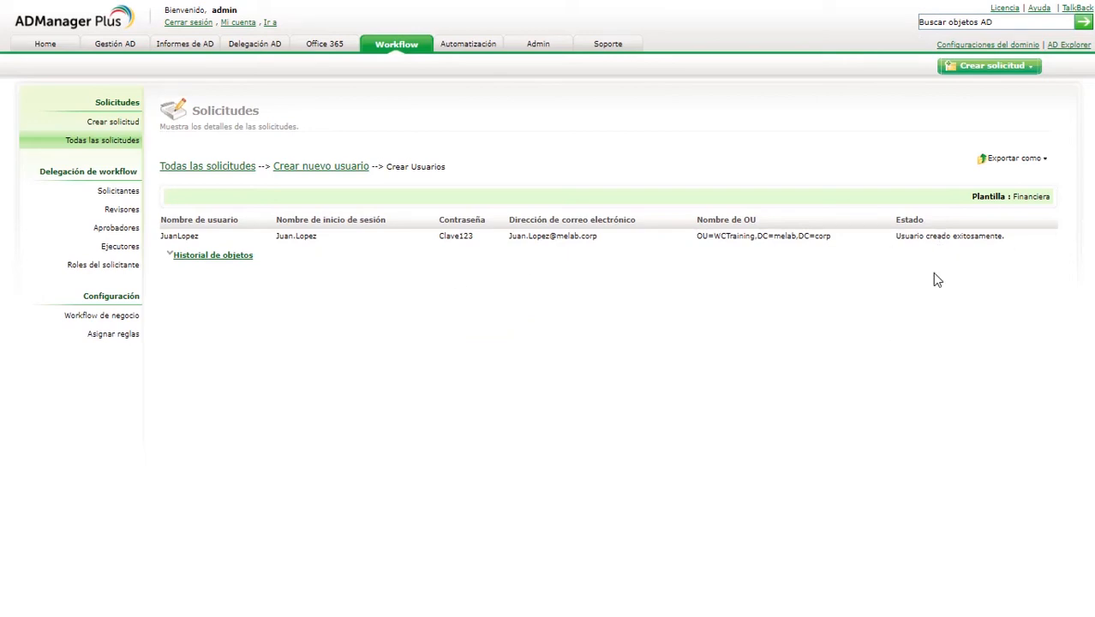
Browse the melab.corp domain in AD Explorer, expand the WCTraining OU, and open the newly created user's properties
click(1069, 46)
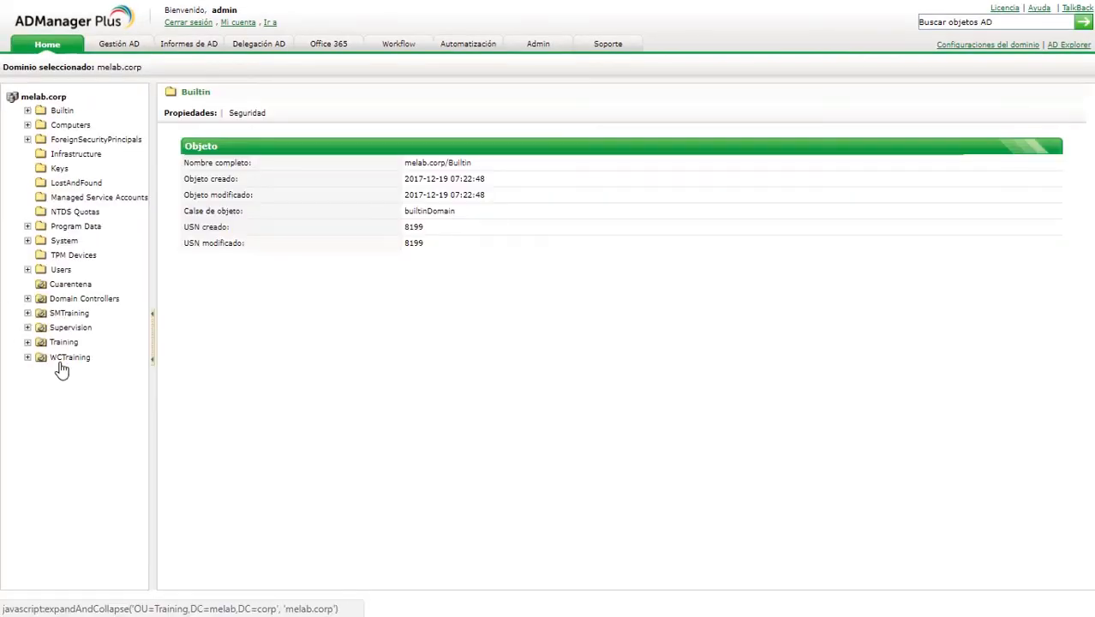
click(62, 365)
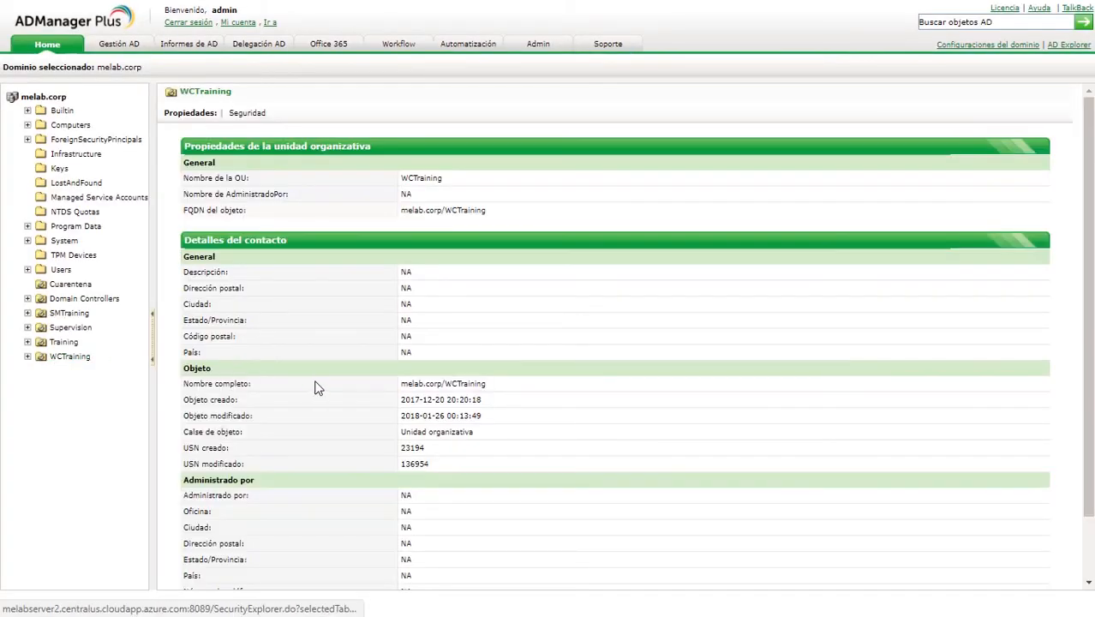
click(28, 358)
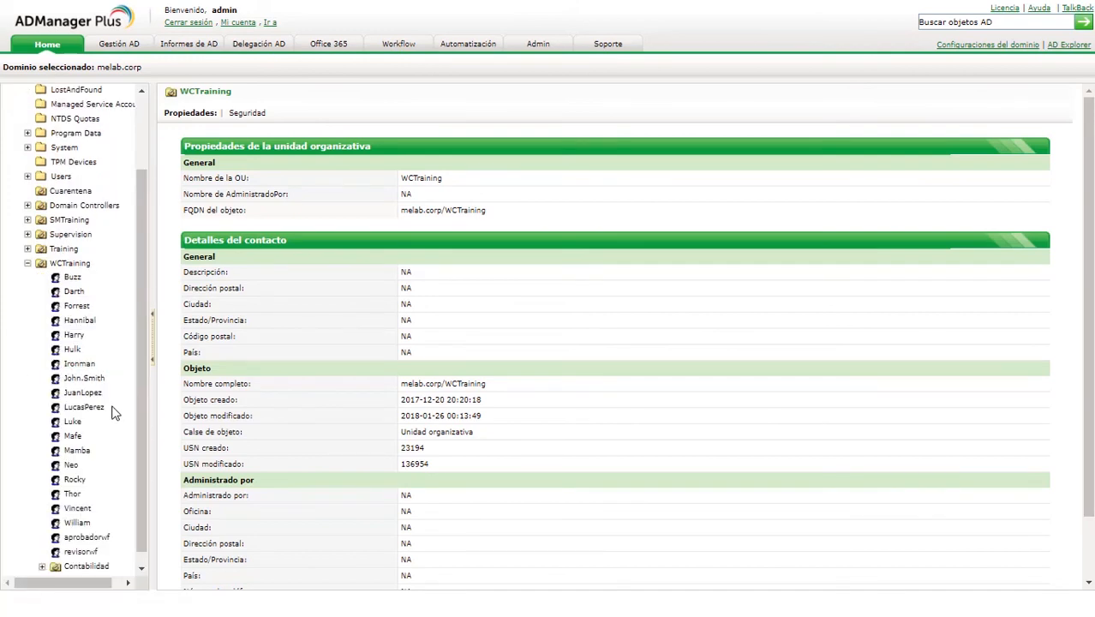
click(81, 395)
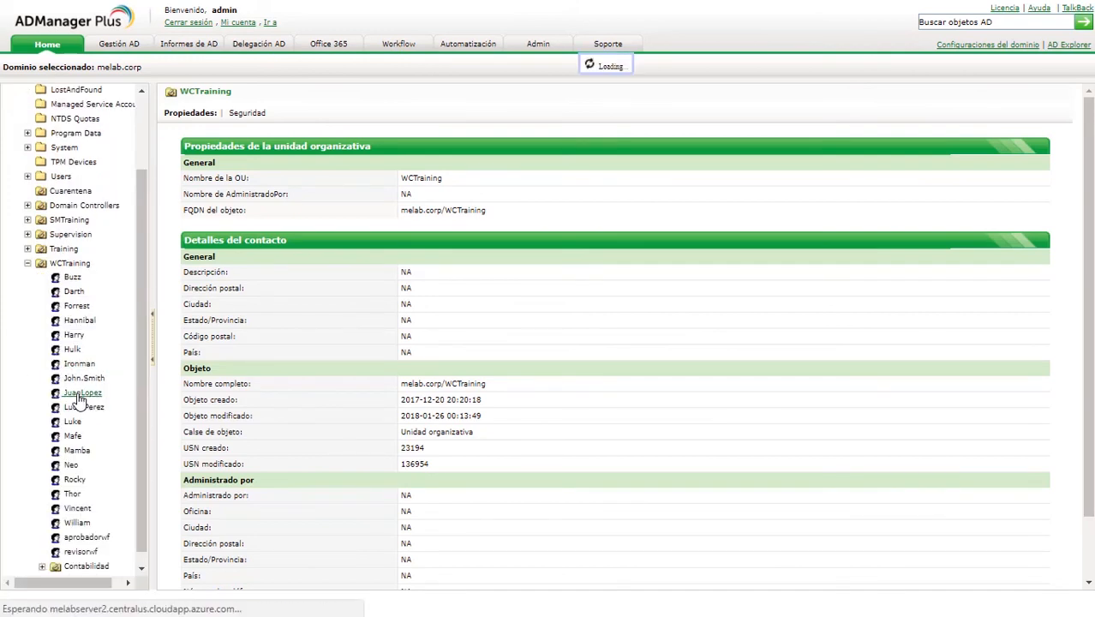